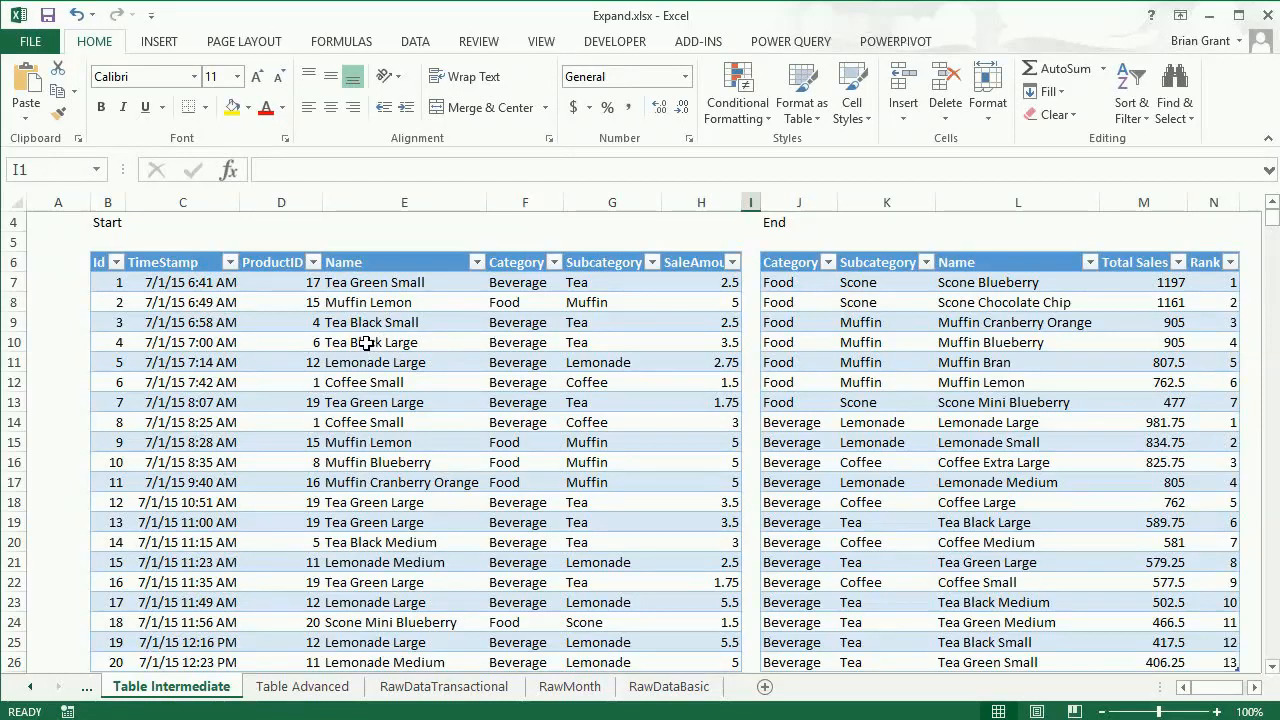
- Examine the starting sales table and the finished table, comparing the ranked Food rows with the ranked Beverage rows
click(367, 343)
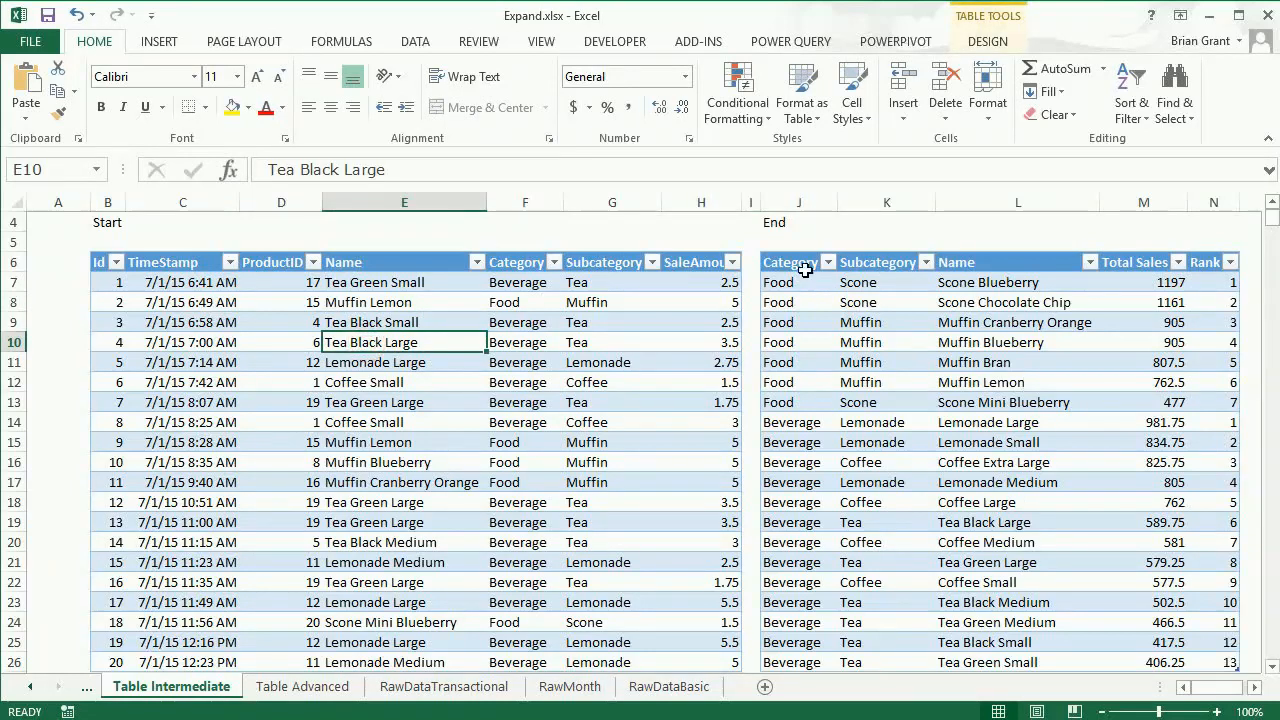
scroll(805, 270, up, 1)
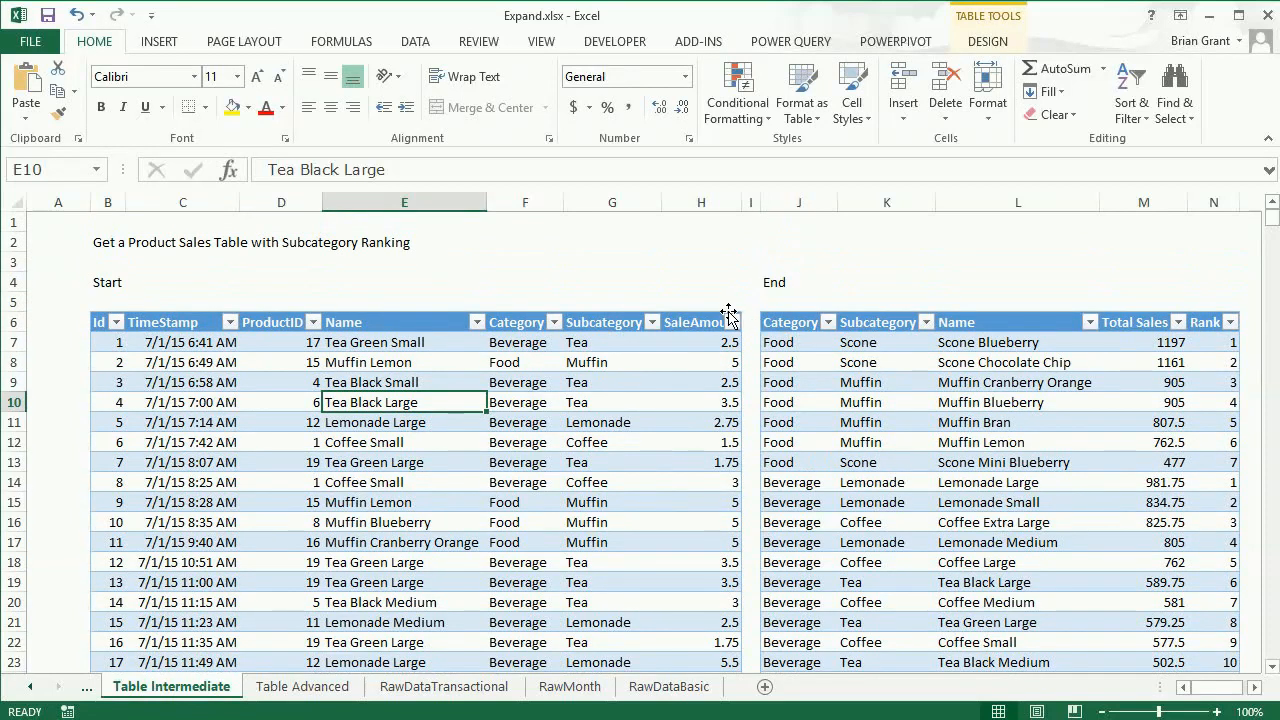
click(188, 365)
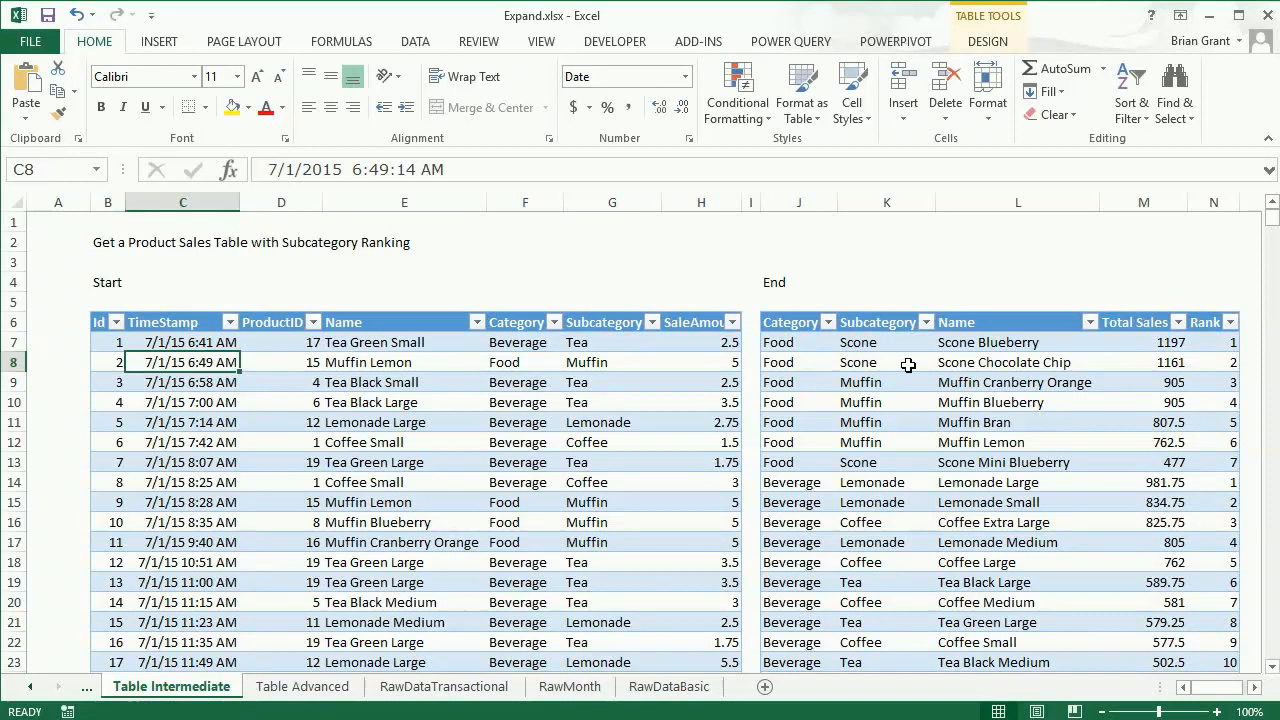
scroll(908, 365, down, 1)
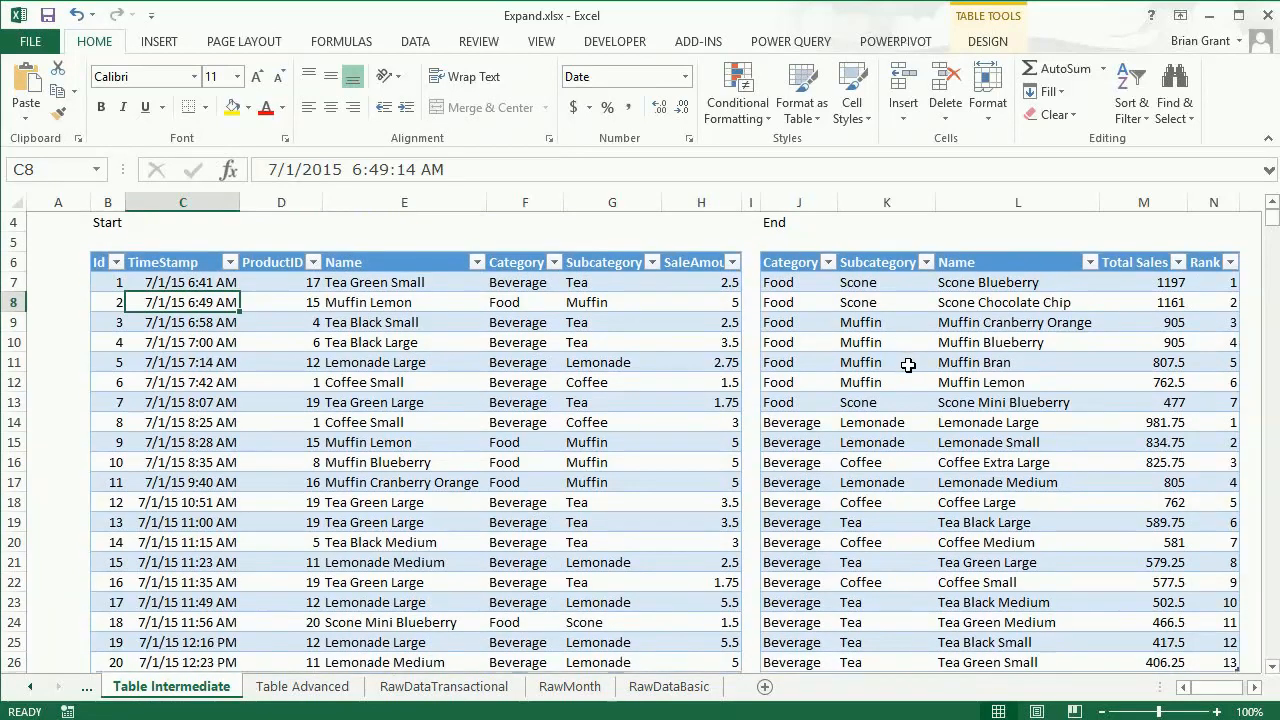
click(928, 343)
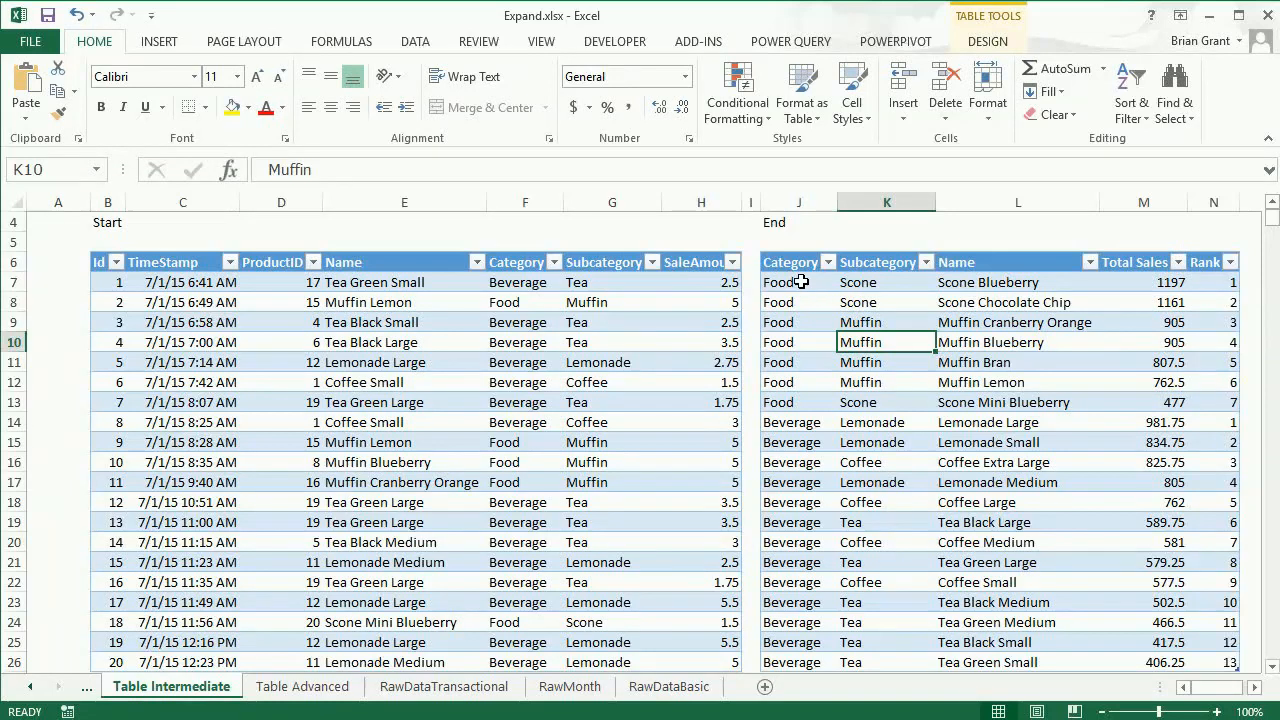
drag(801, 282, 1195, 402)
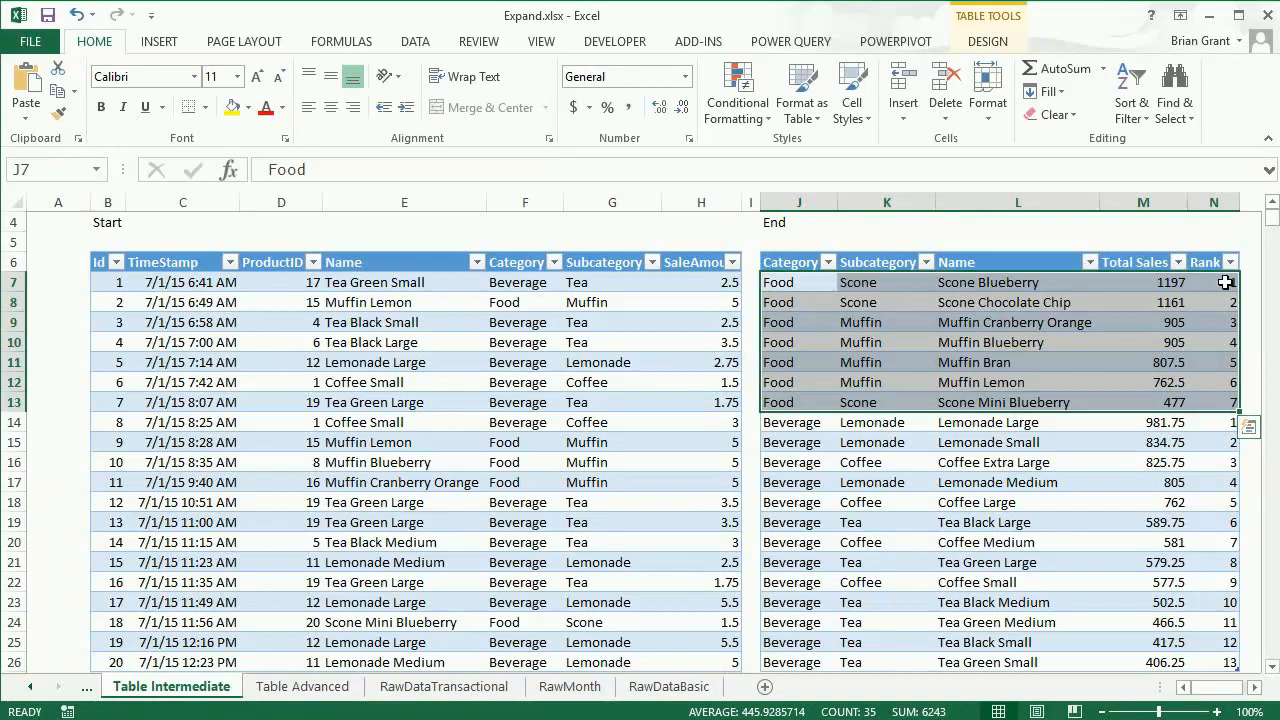
click(1210, 357)
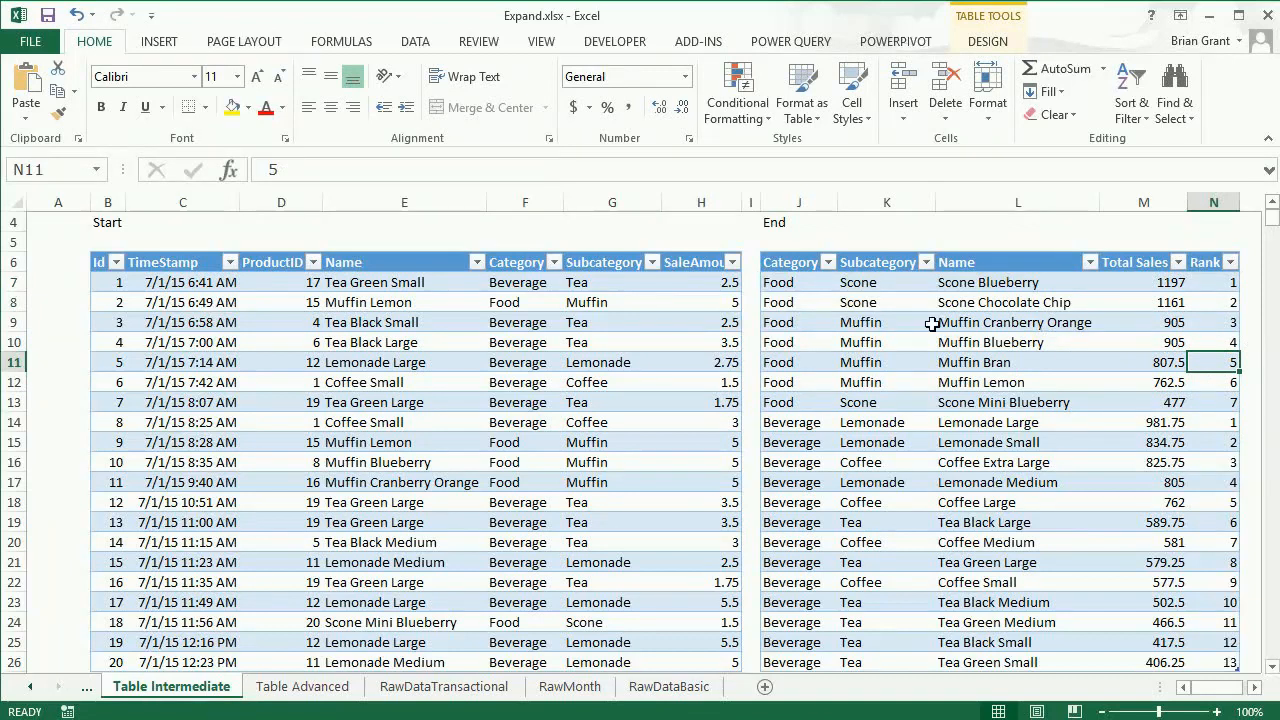
click(810, 422)
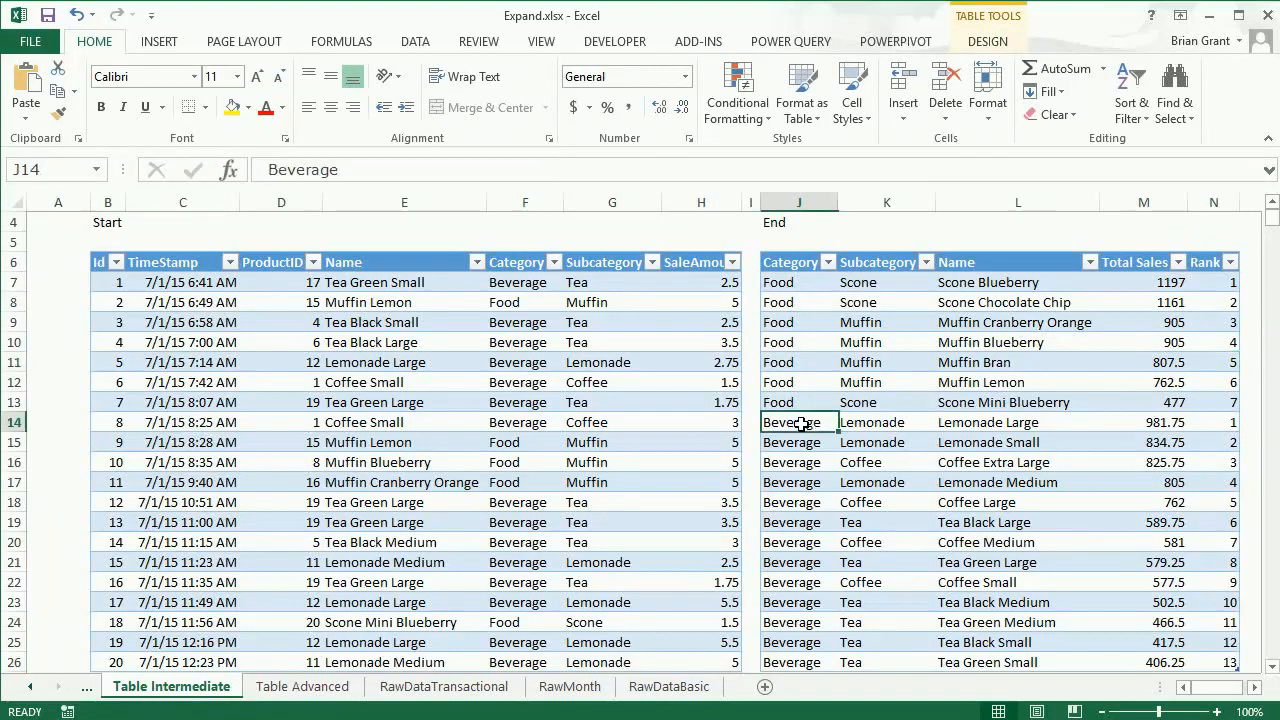
scroll(816, 412, down, 1)
drag(818, 364, 1202, 597)
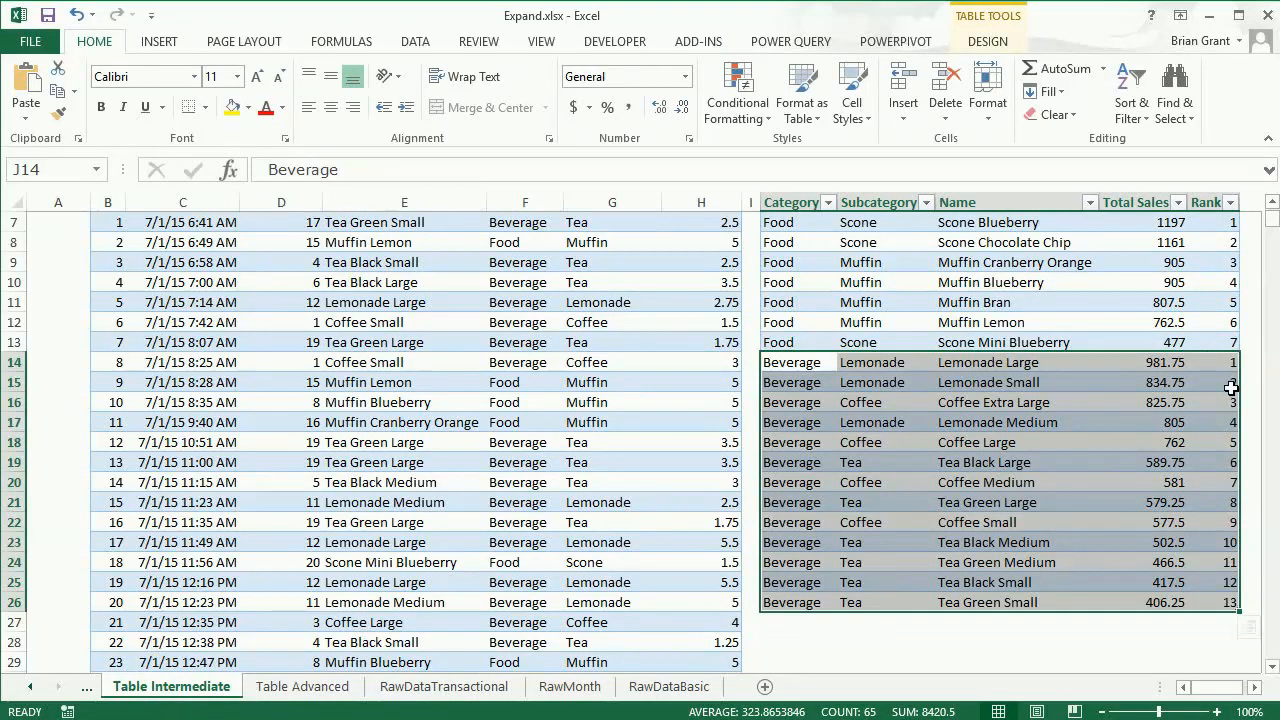
click(1220, 500)
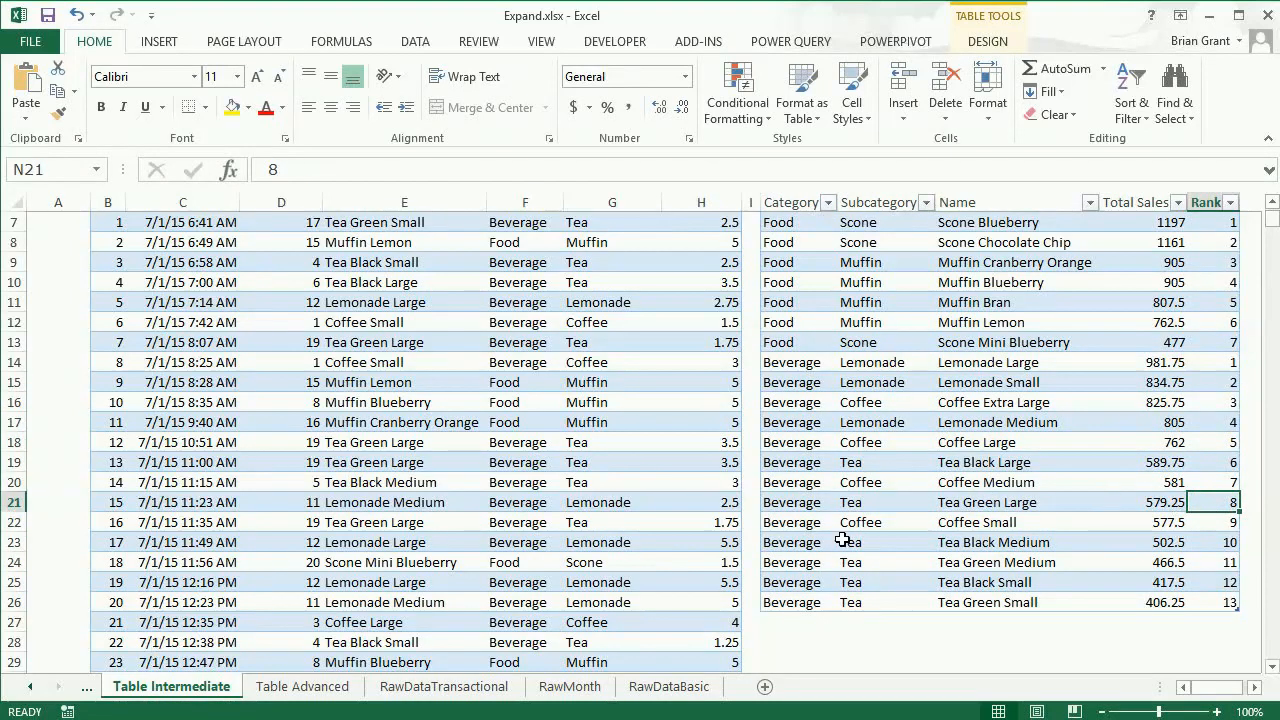
scroll(1007, 436, up, 2)
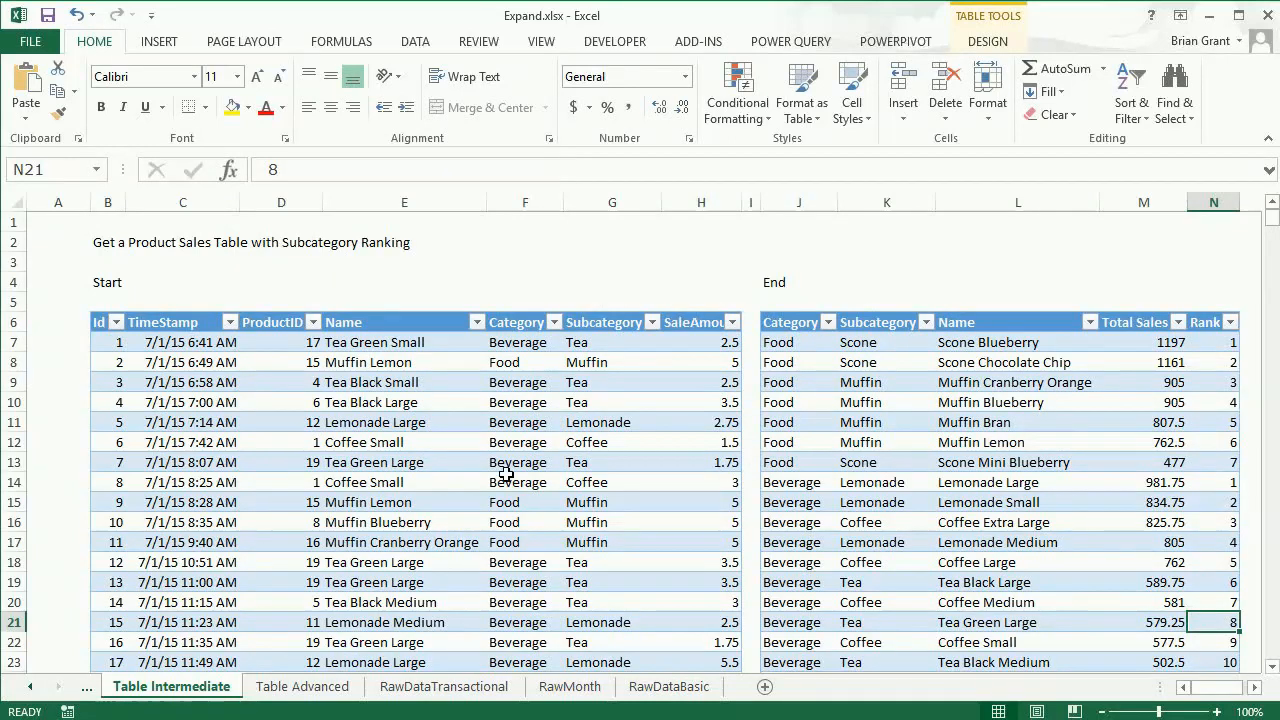
- Load the starting sales table into the Power Query editor
click(401, 422)
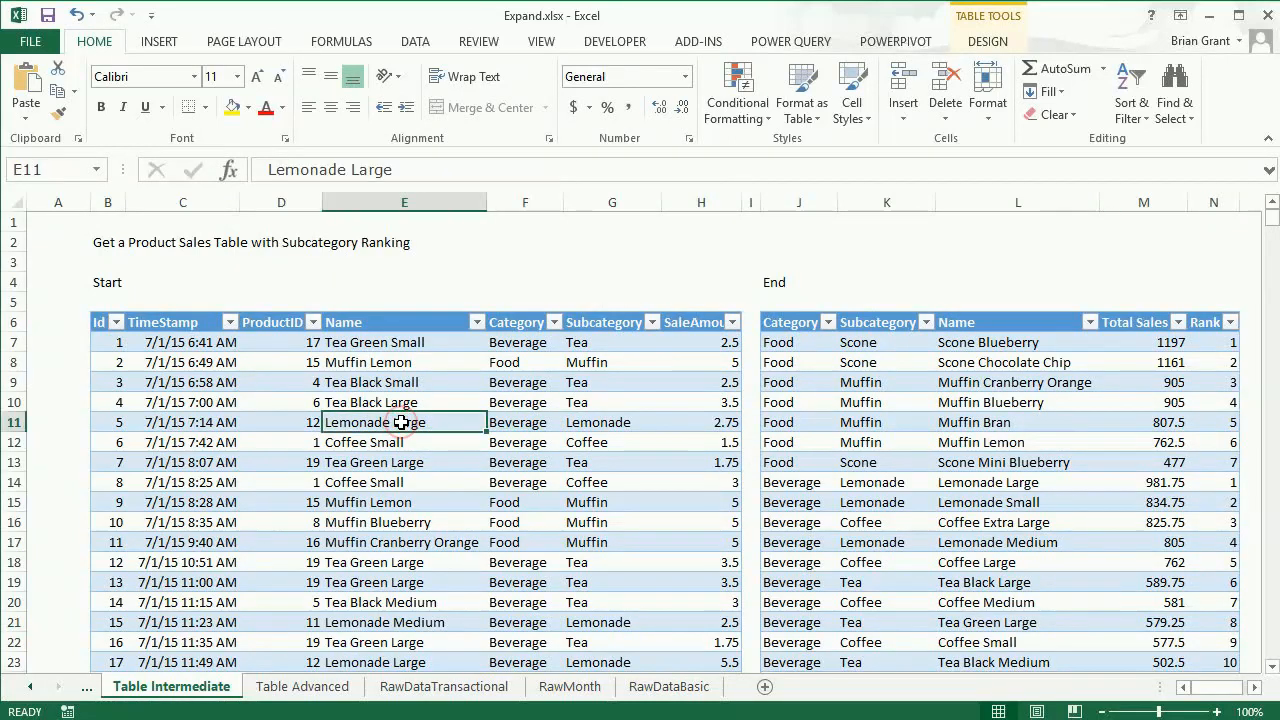
click(795, 42)
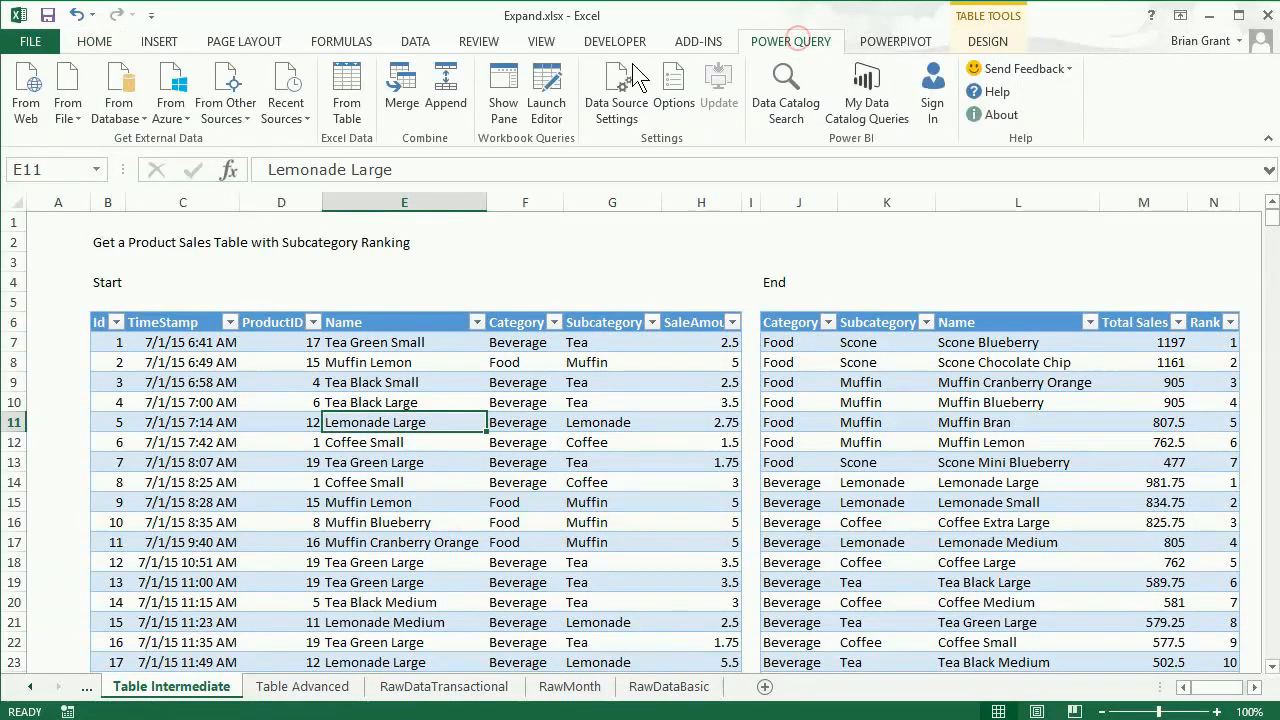
click(337, 103)
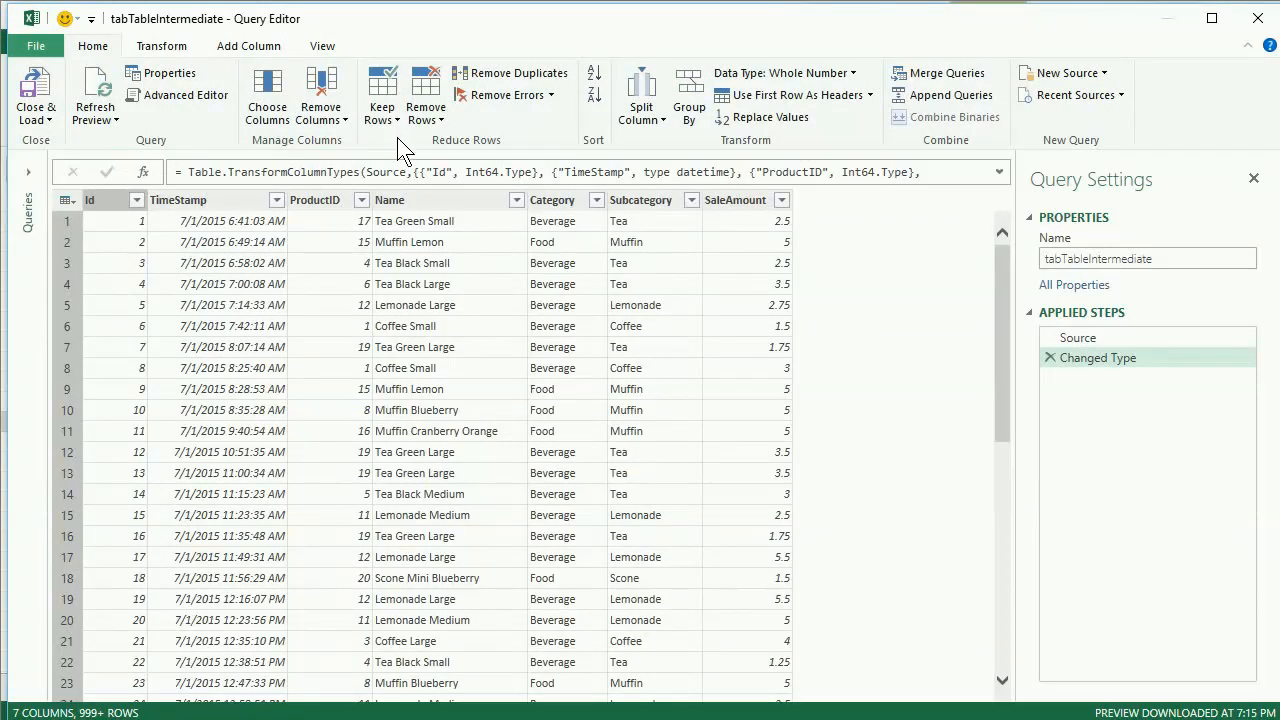
- Set up a Group By on the Category, Subcategory and Name columns
click(686, 95)
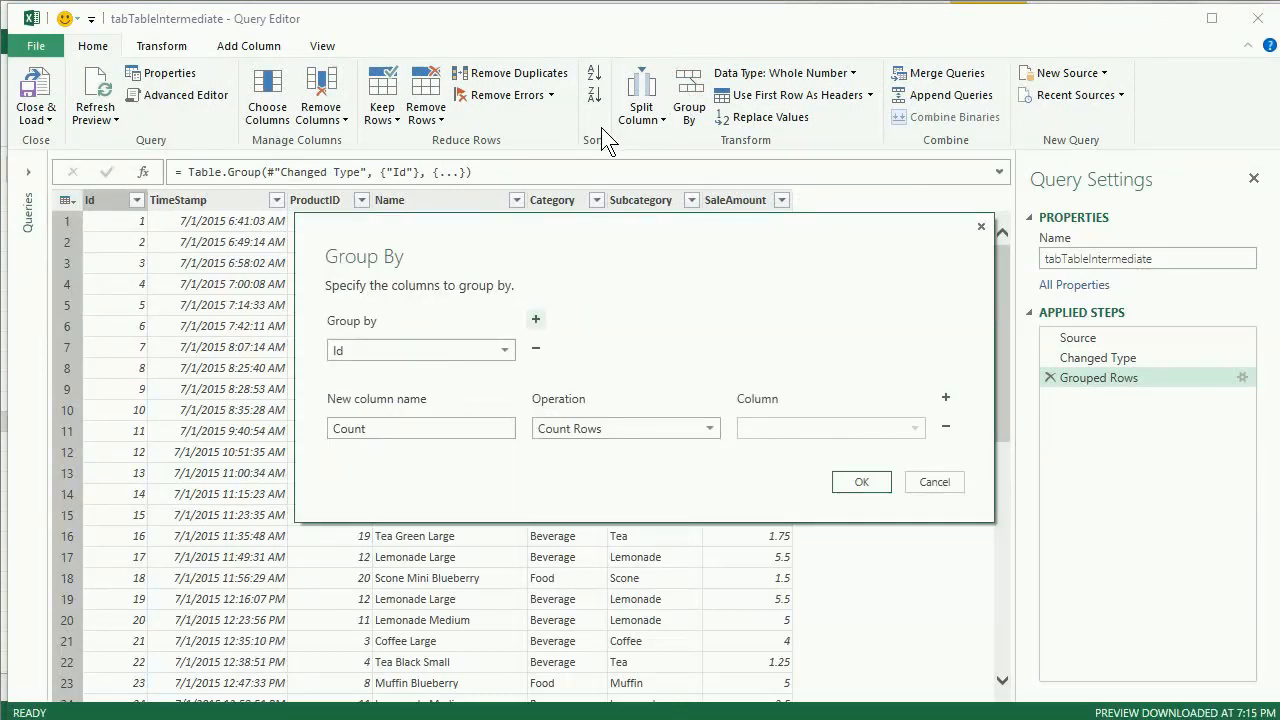
click(505, 350)
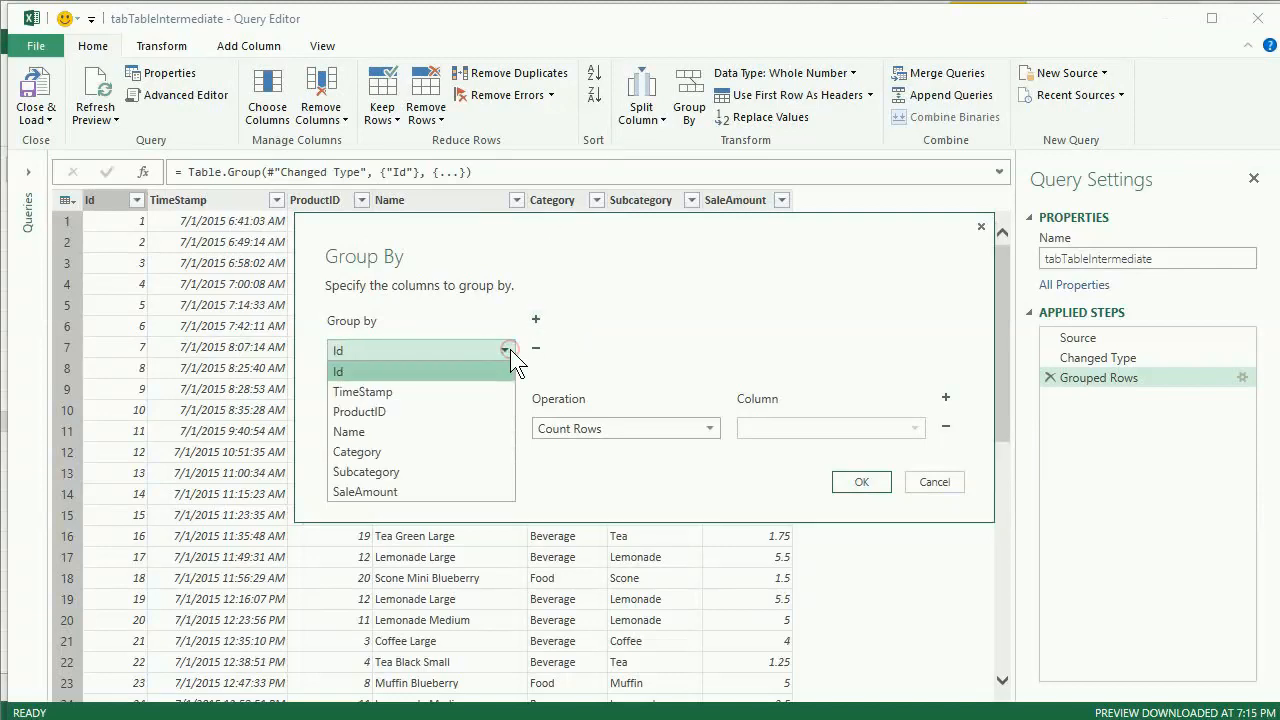
click(455, 450)
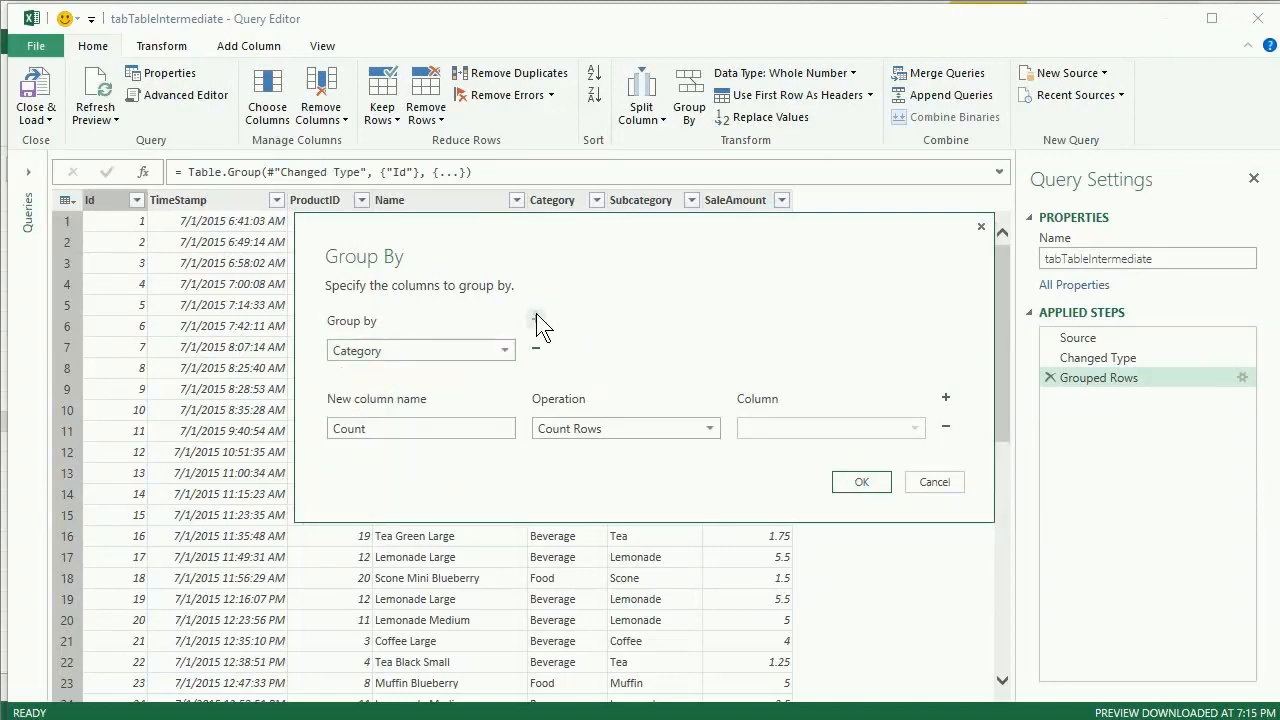
click(536, 320)
click(436, 385)
click(440, 500)
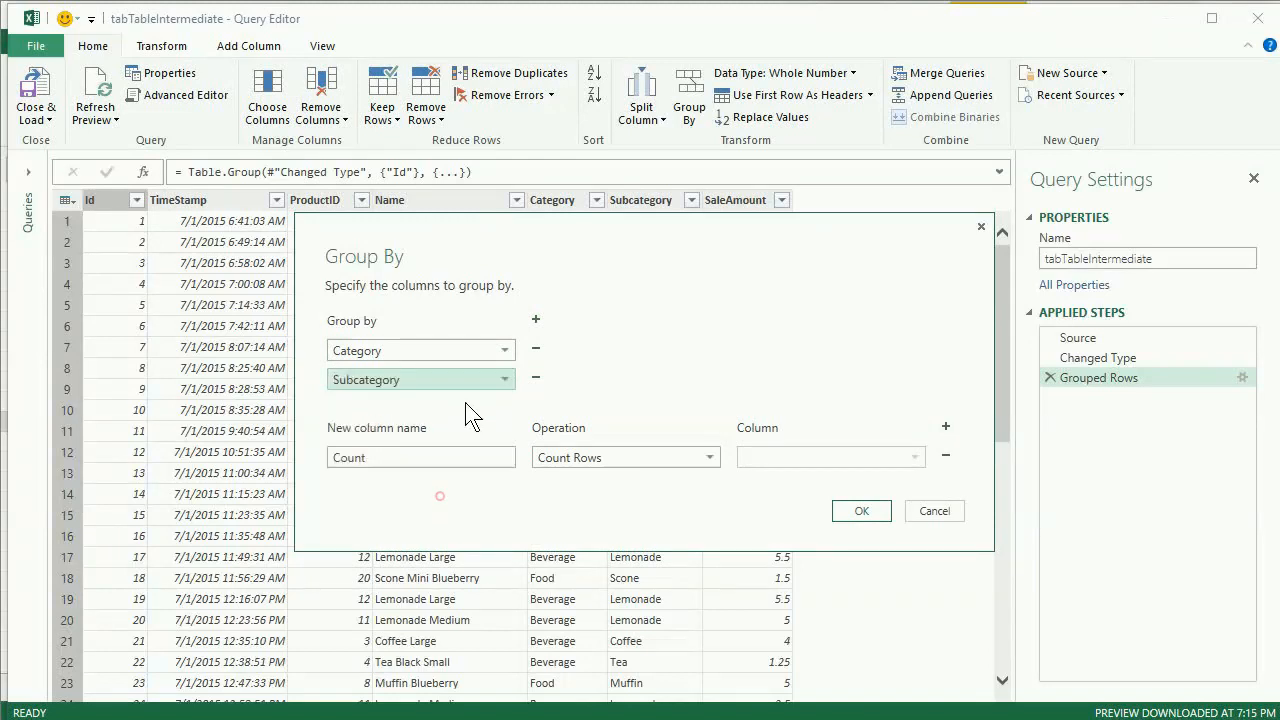
click(536, 319)
click(451, 410)
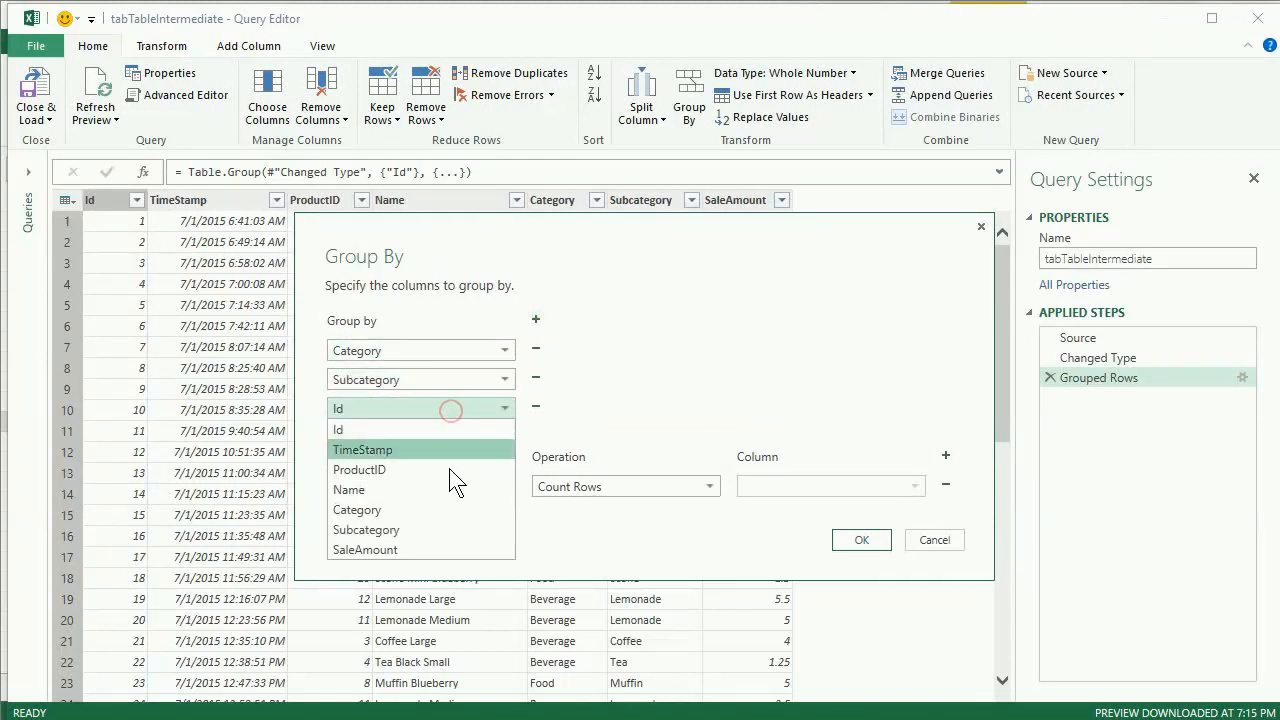
click(442, 488)
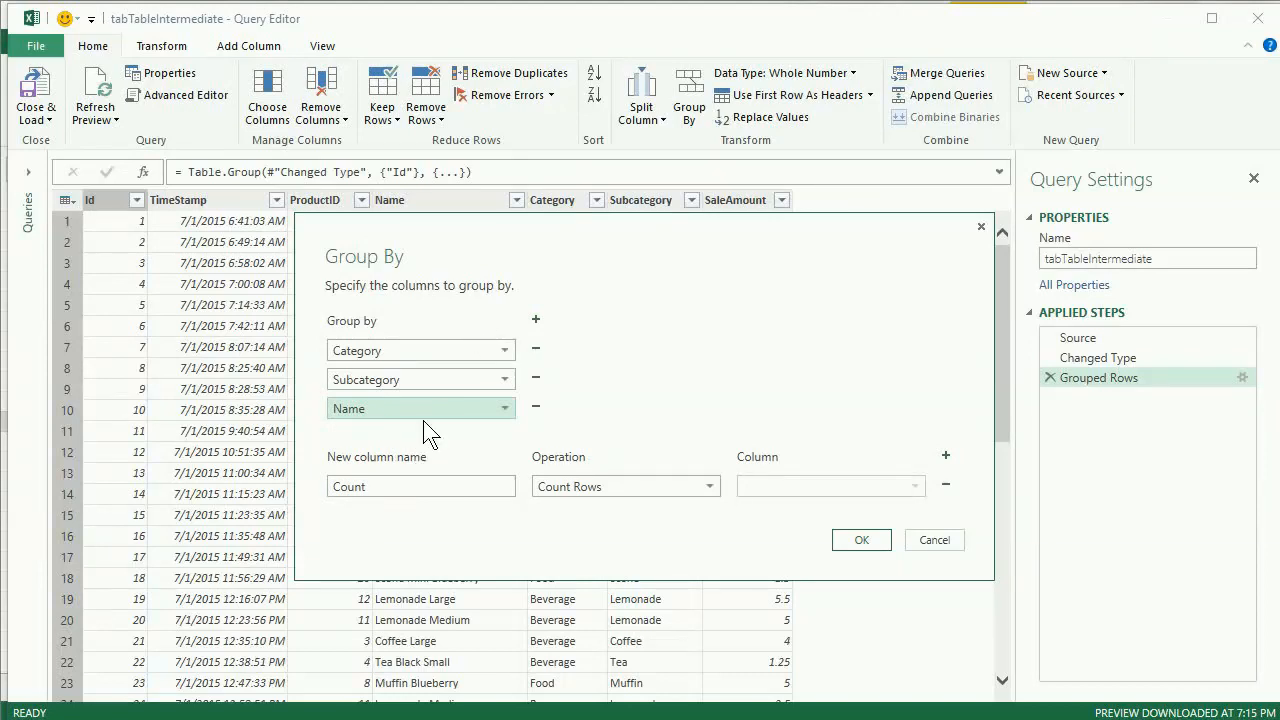
- Define the aggregate column Total Sales as the Sum of SaleAmount and apply the grouping
double_click(404, 486)
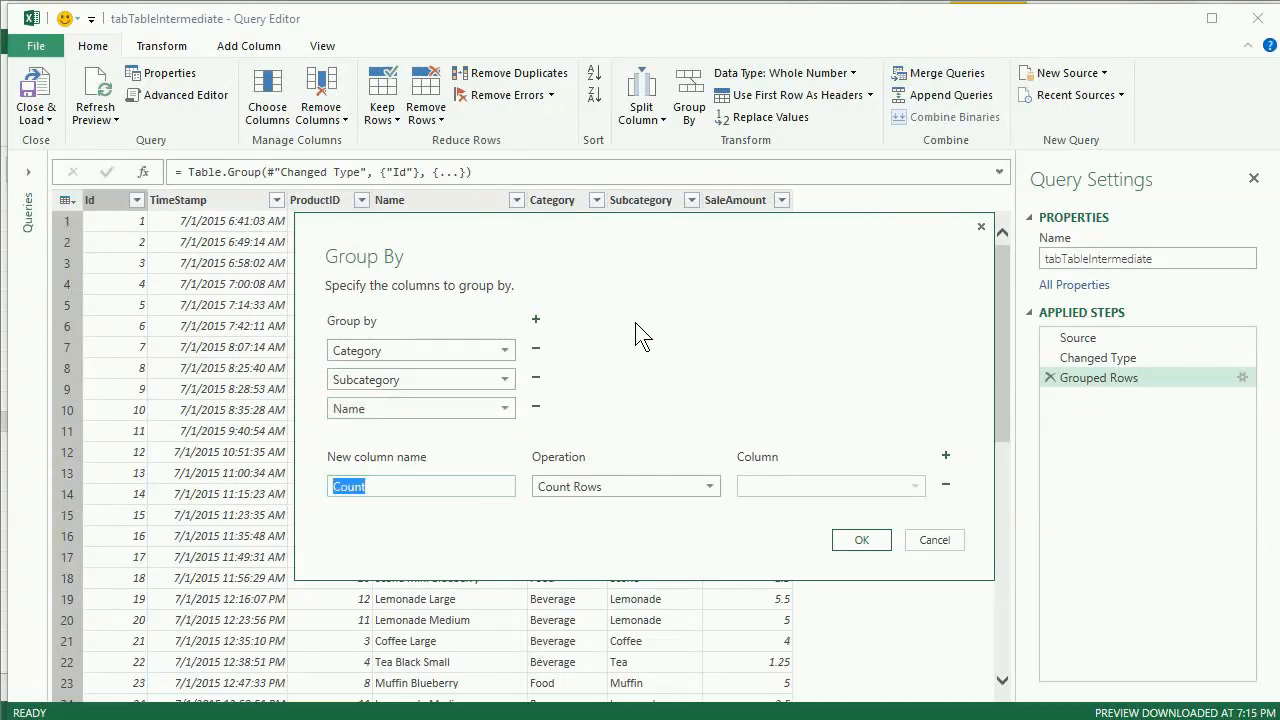
key(BackSpace)
click(604, 480)
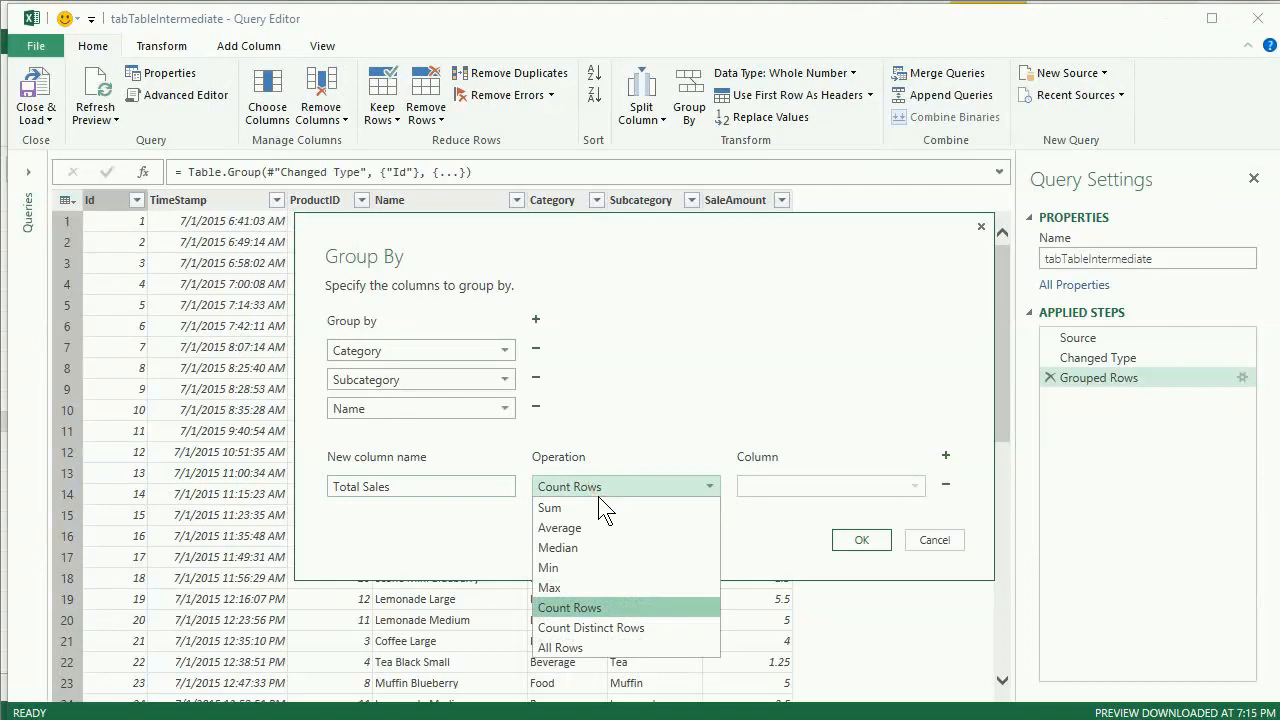
click(595, 509)
click(843, 484)
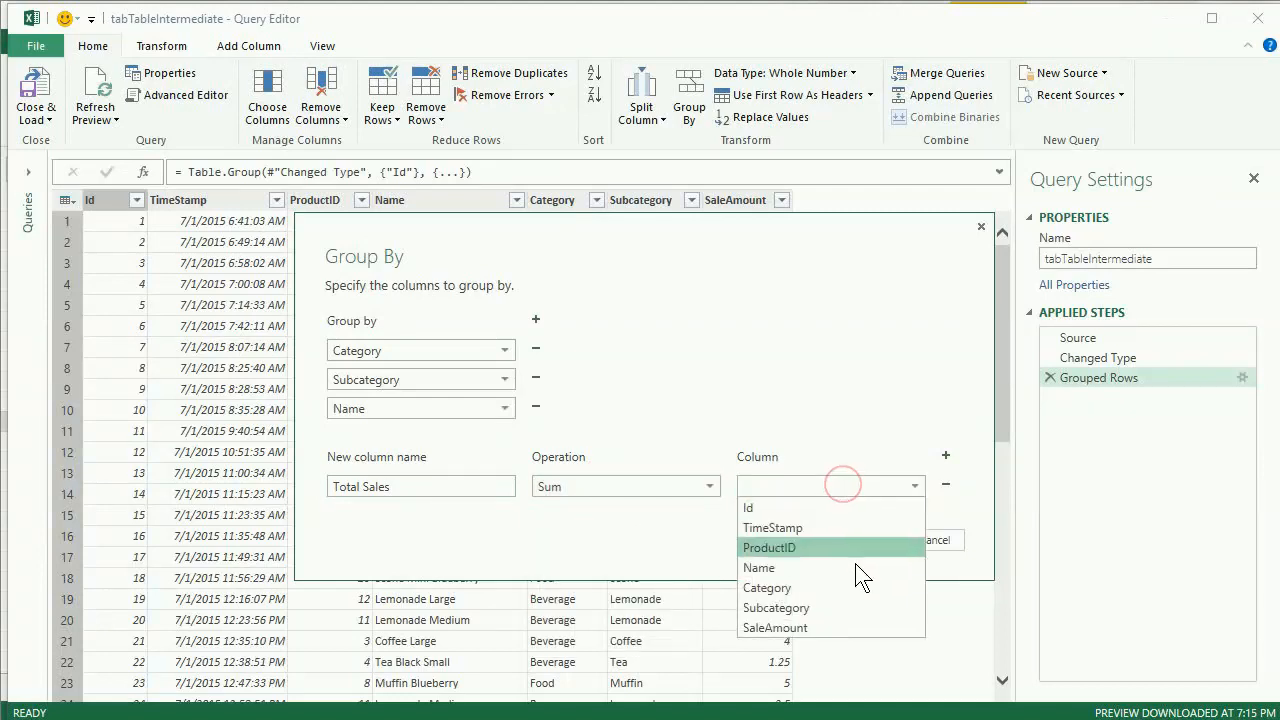
click(849, 626)
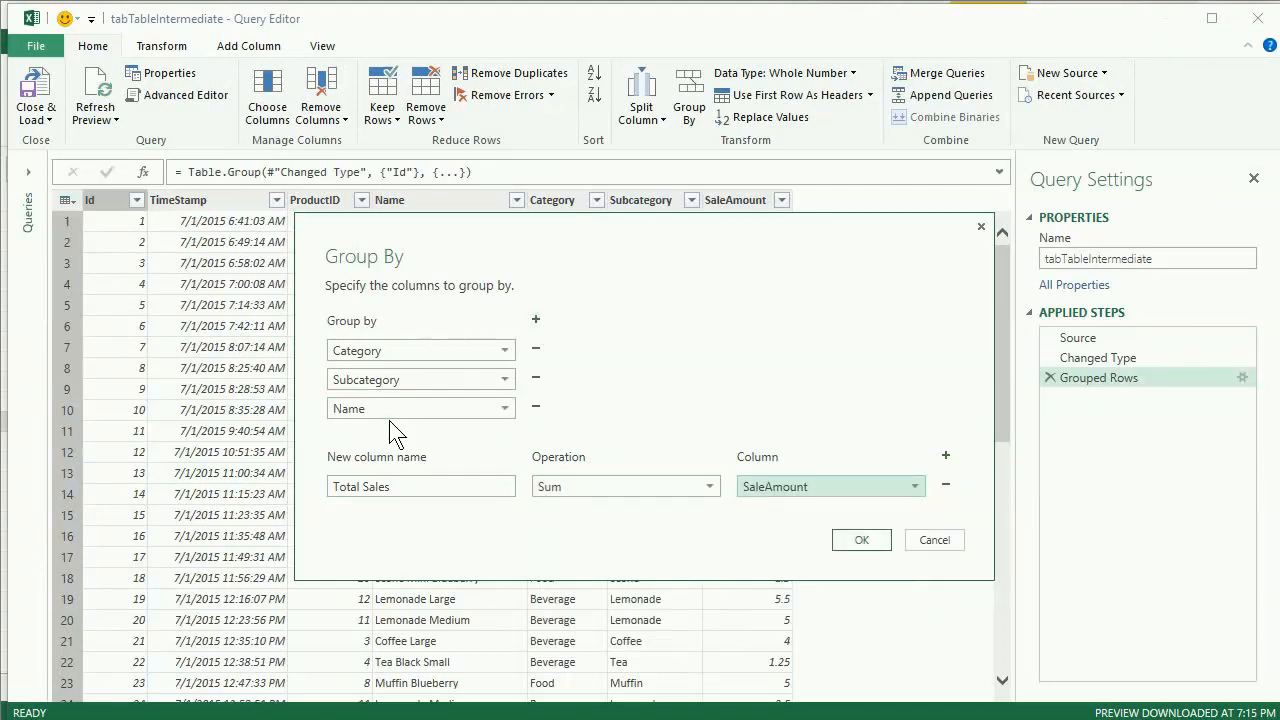
click(862, 540)
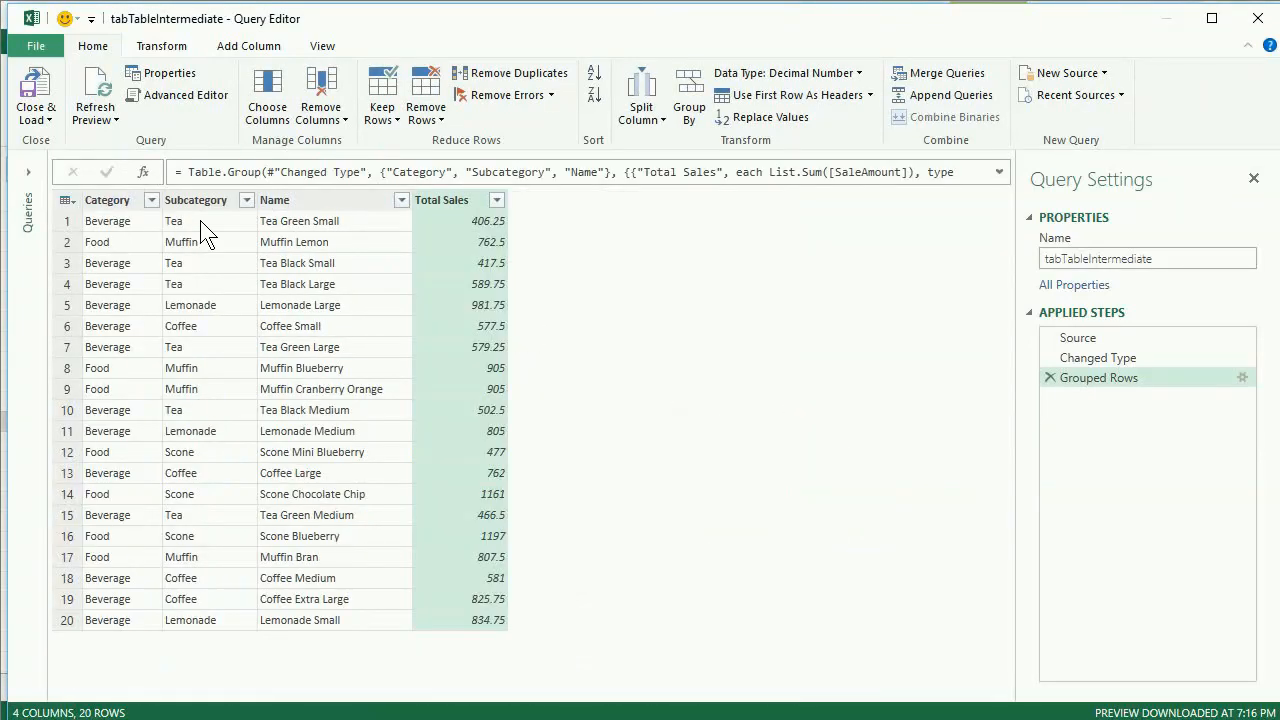
- Compare the grouped rows with the ungrouped data of the Changed Type stage, and sort Total Sales in descending order
click(218, 241)
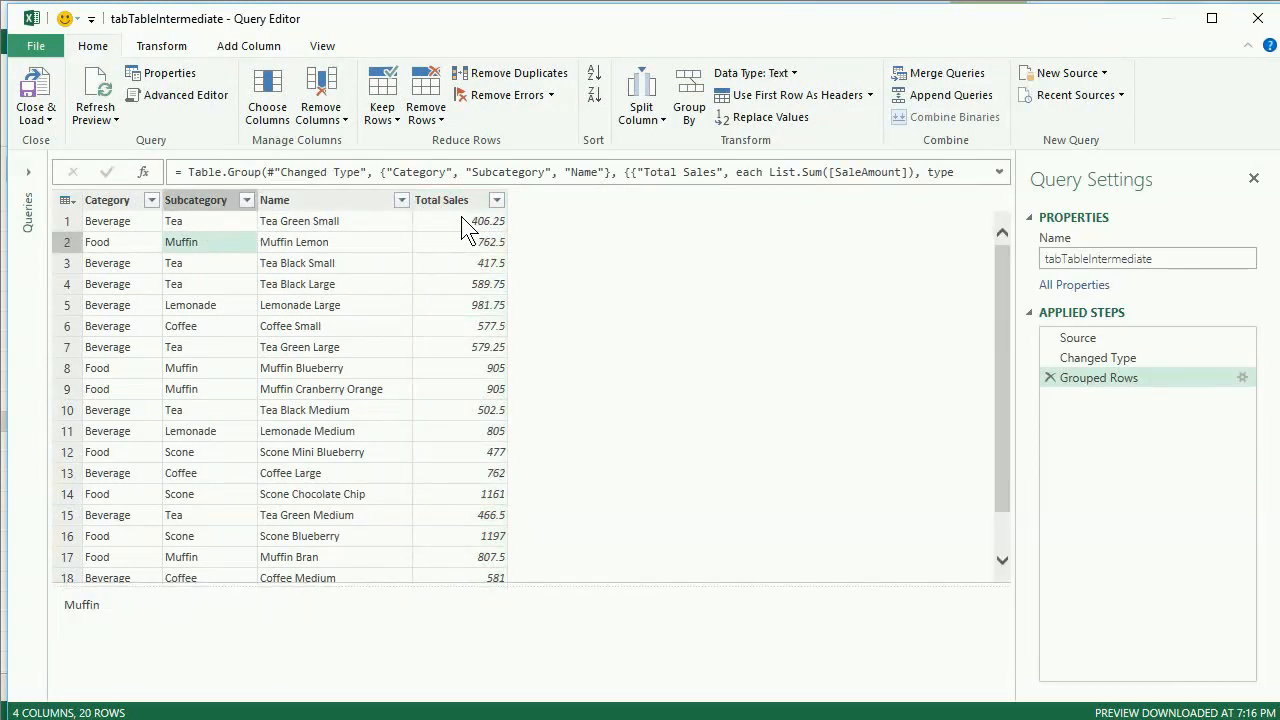
click(1093, 358)
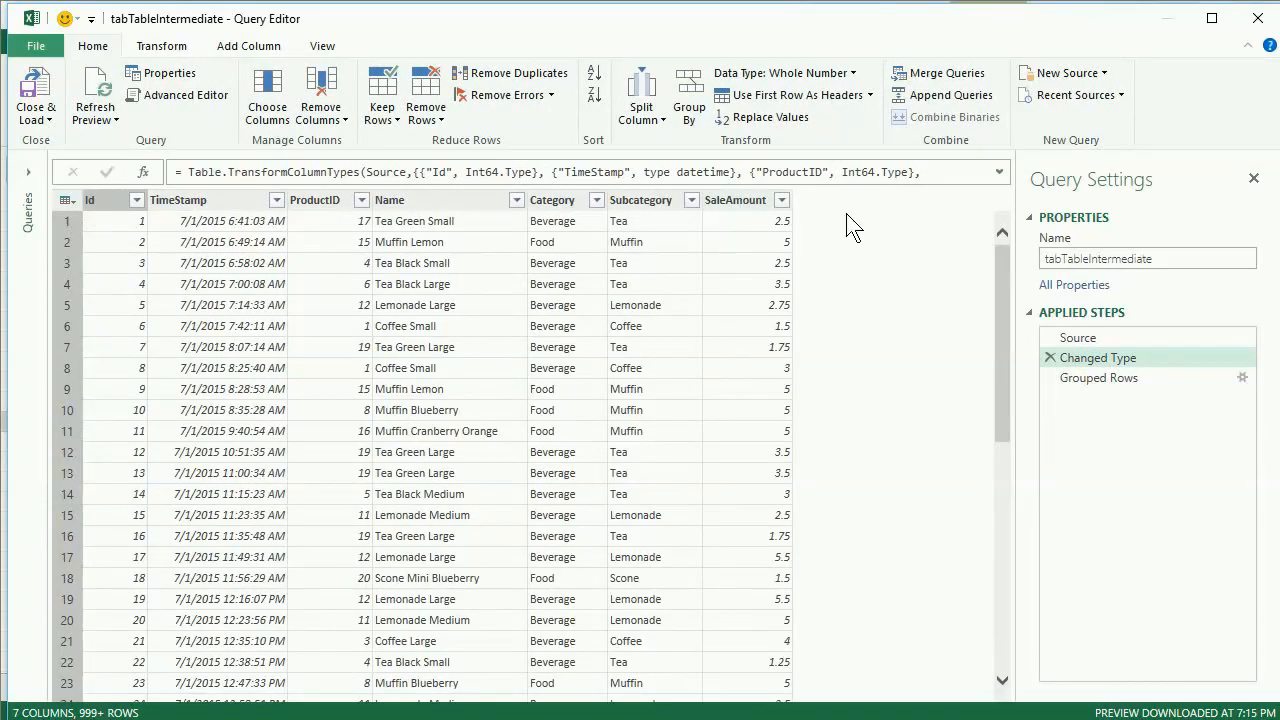
click(1084, 378)
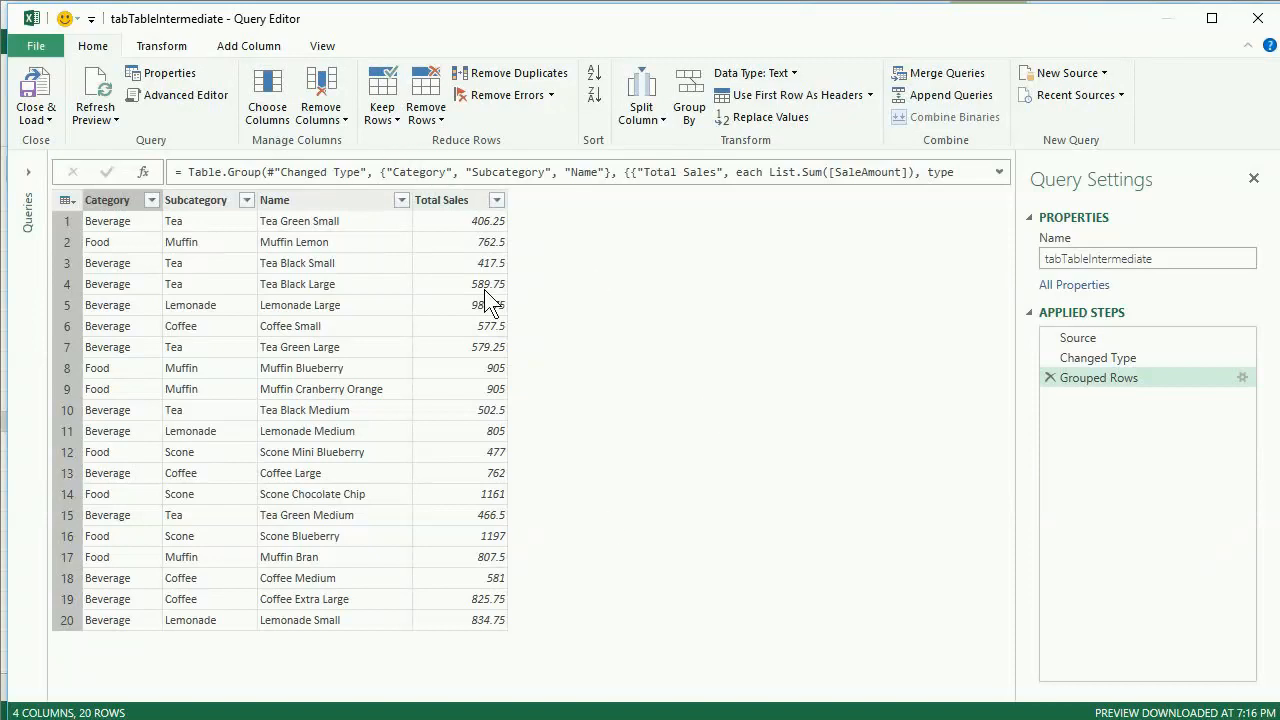
click(497, 200)
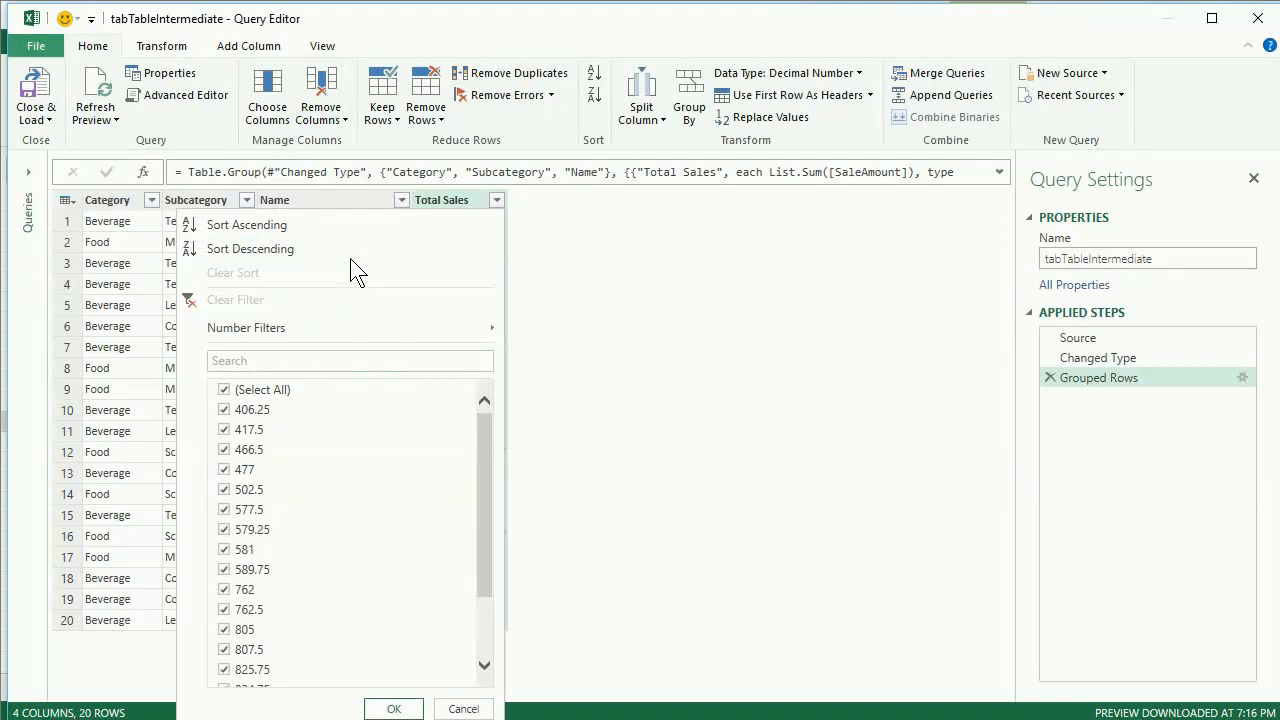
click(352, 257)
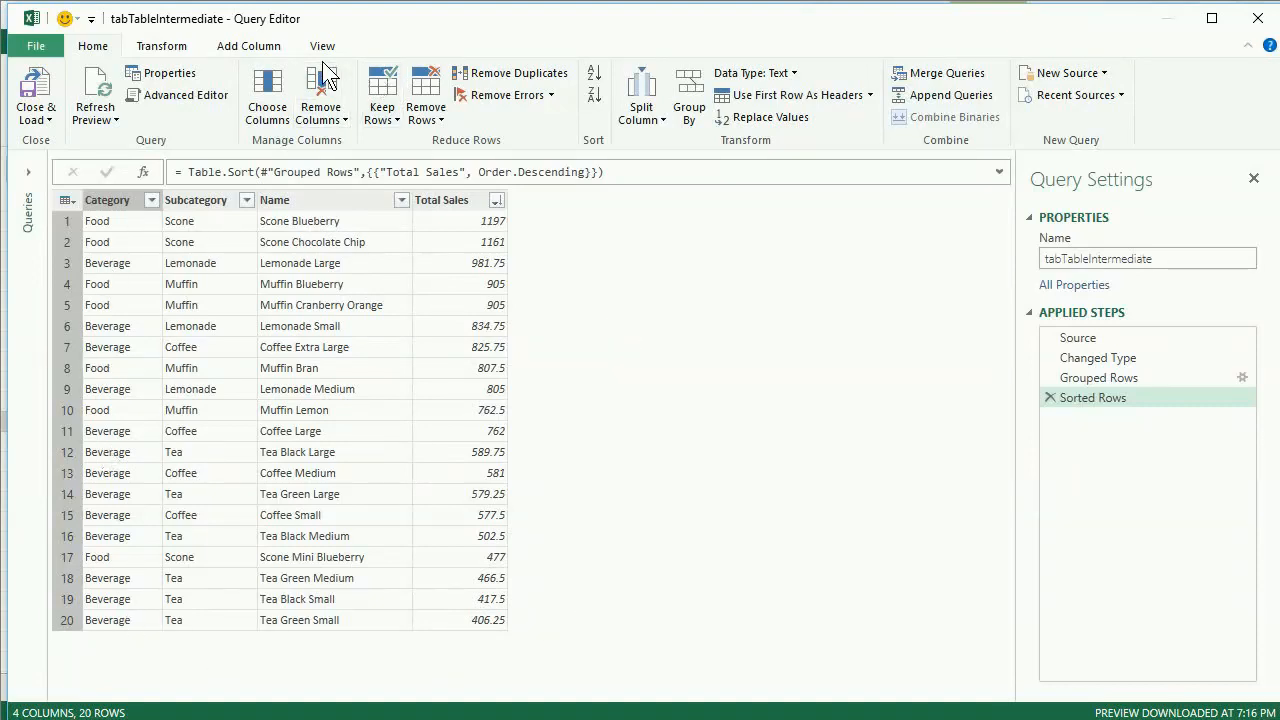
- Try to rank the sorted products by adding an index column starting from 1 and renaming it in its formula
click(266, 45)
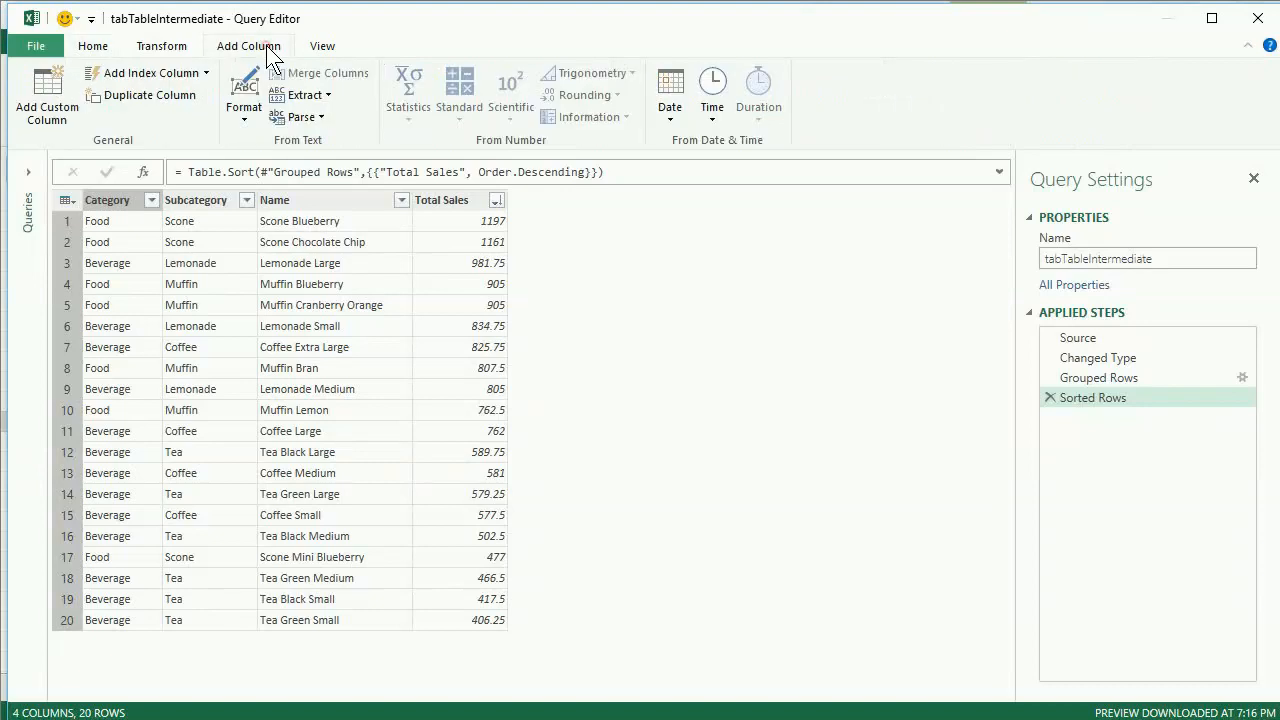
click(205, 73)
click(164, 120)
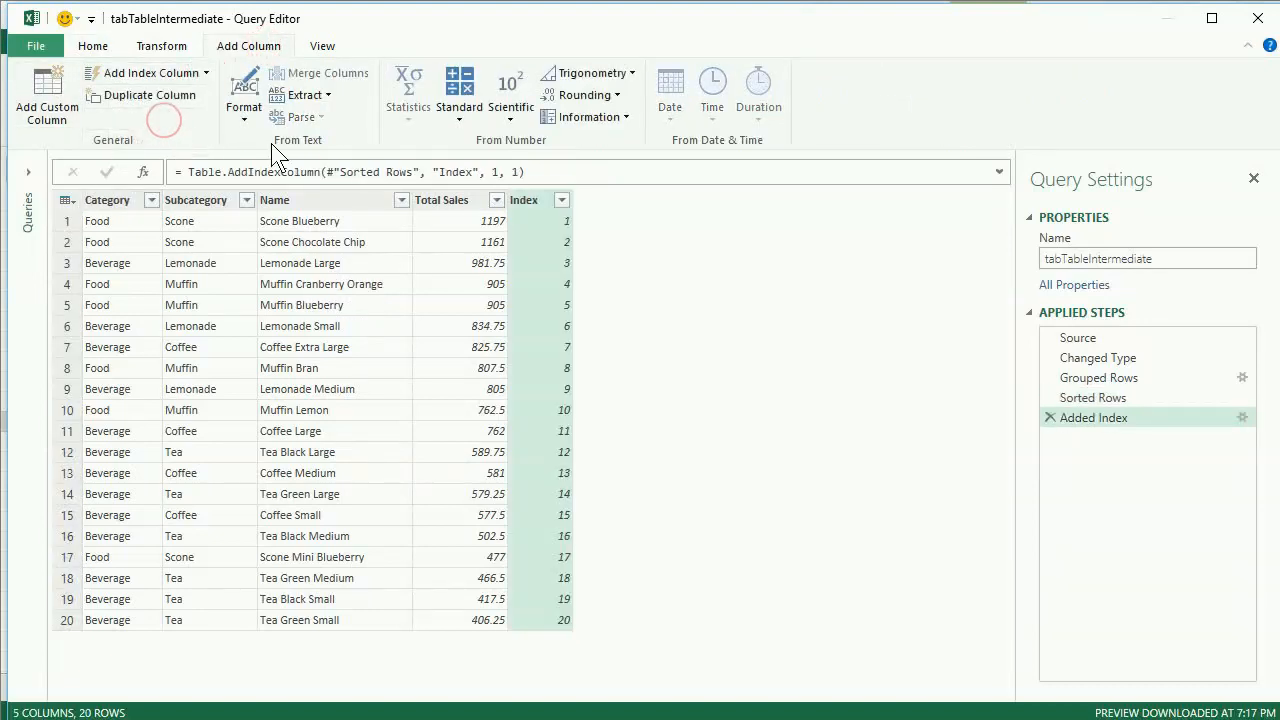
click(467, 172)
key(shift+Right)
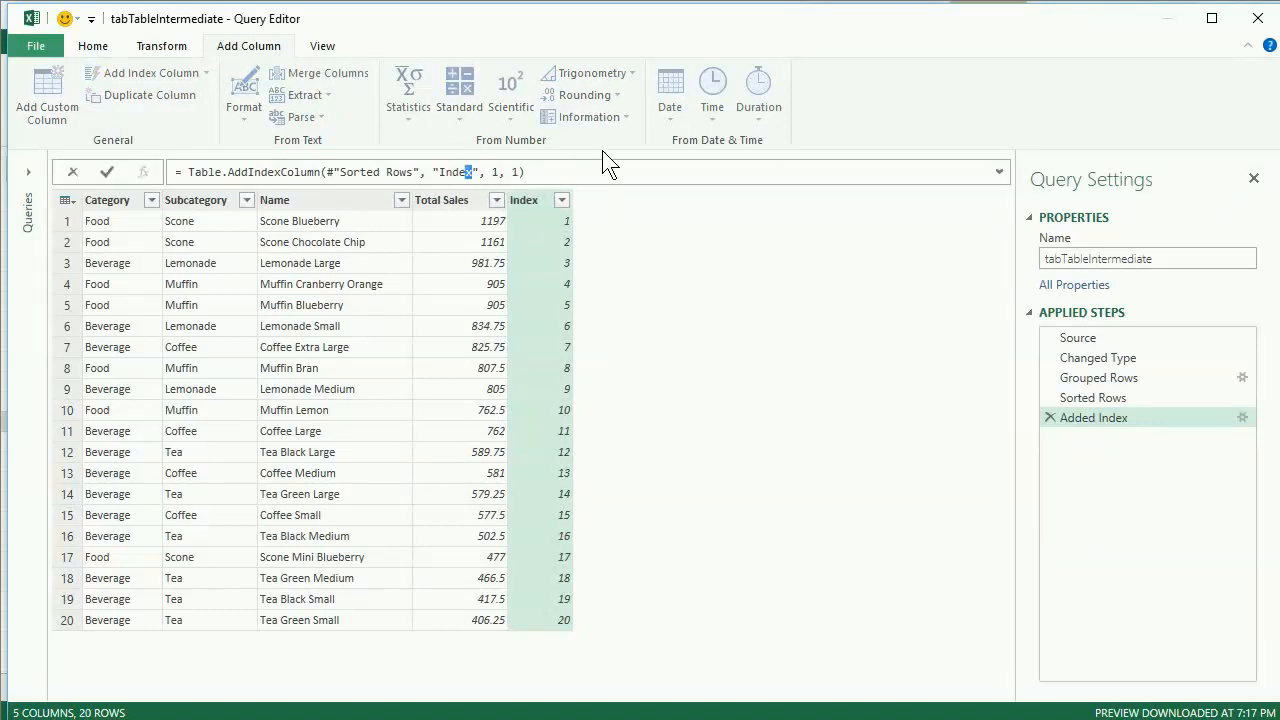
text(Rank)
key(Return)
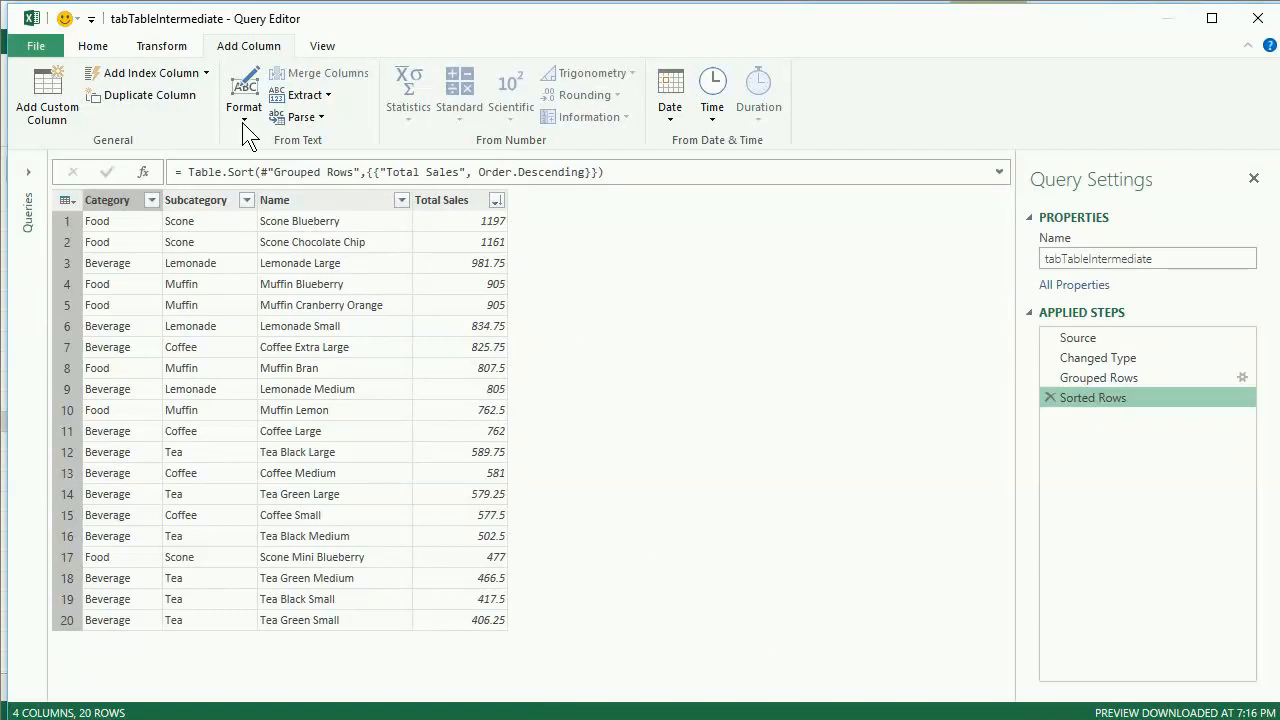
- Group the sorted rows by Category with an All Rows aggregate column named Filtered Table
click(101, 49)
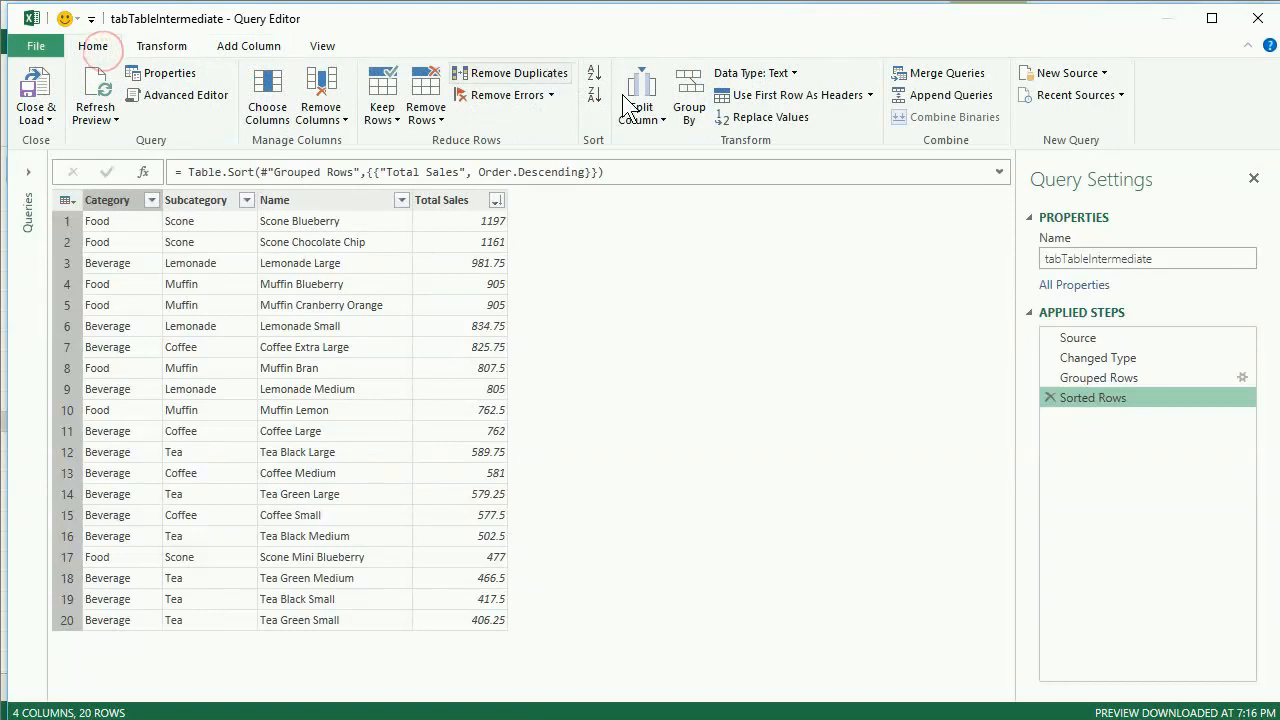
click(692, 95)
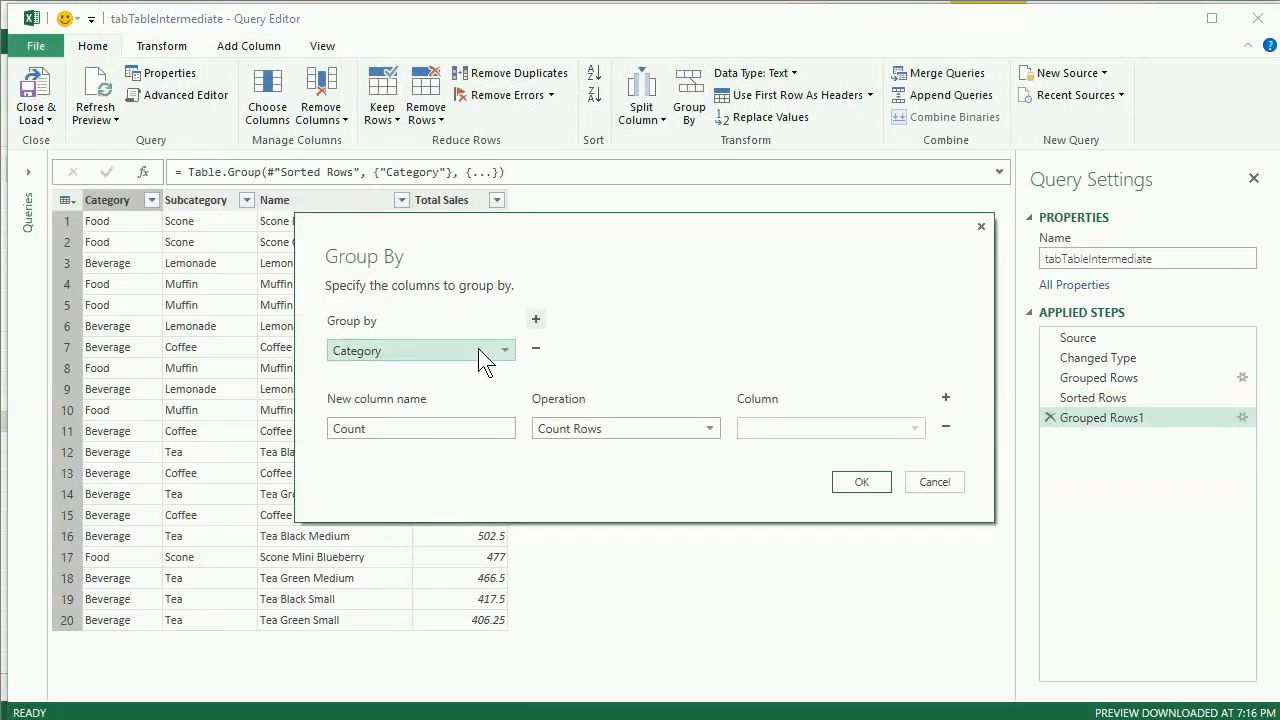
double_click(452, 428)
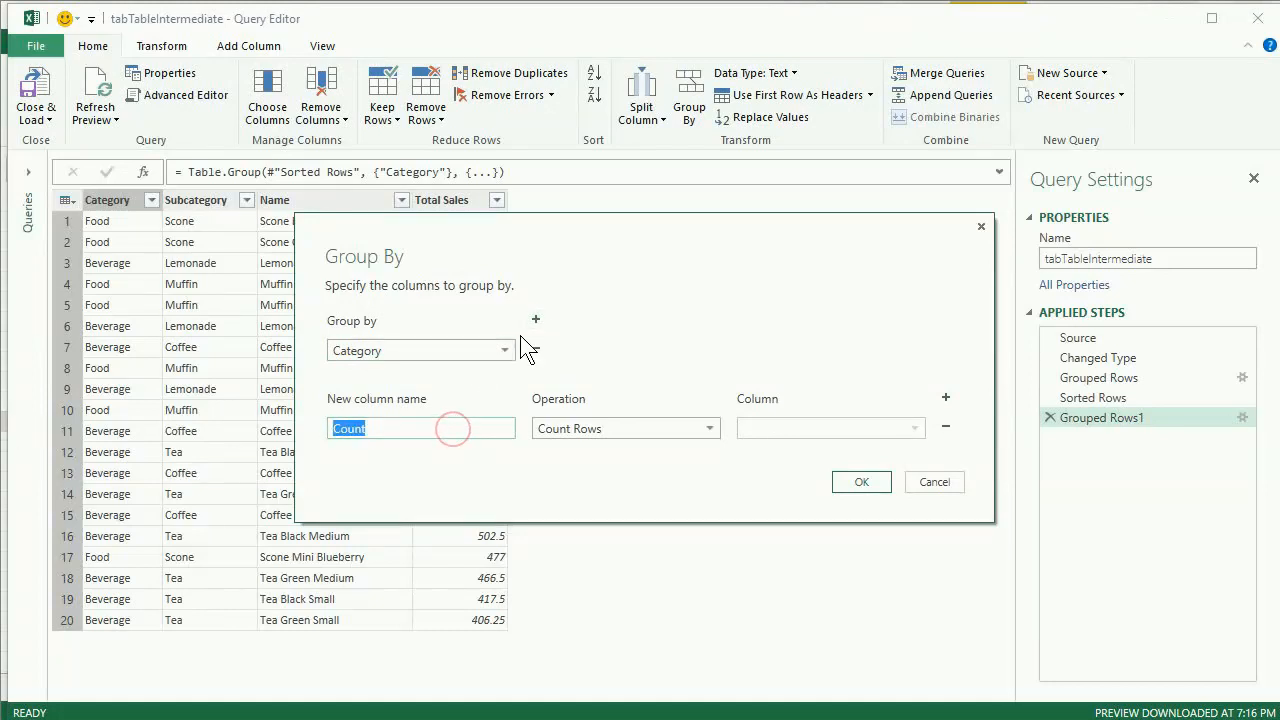
text(Filtered Table)
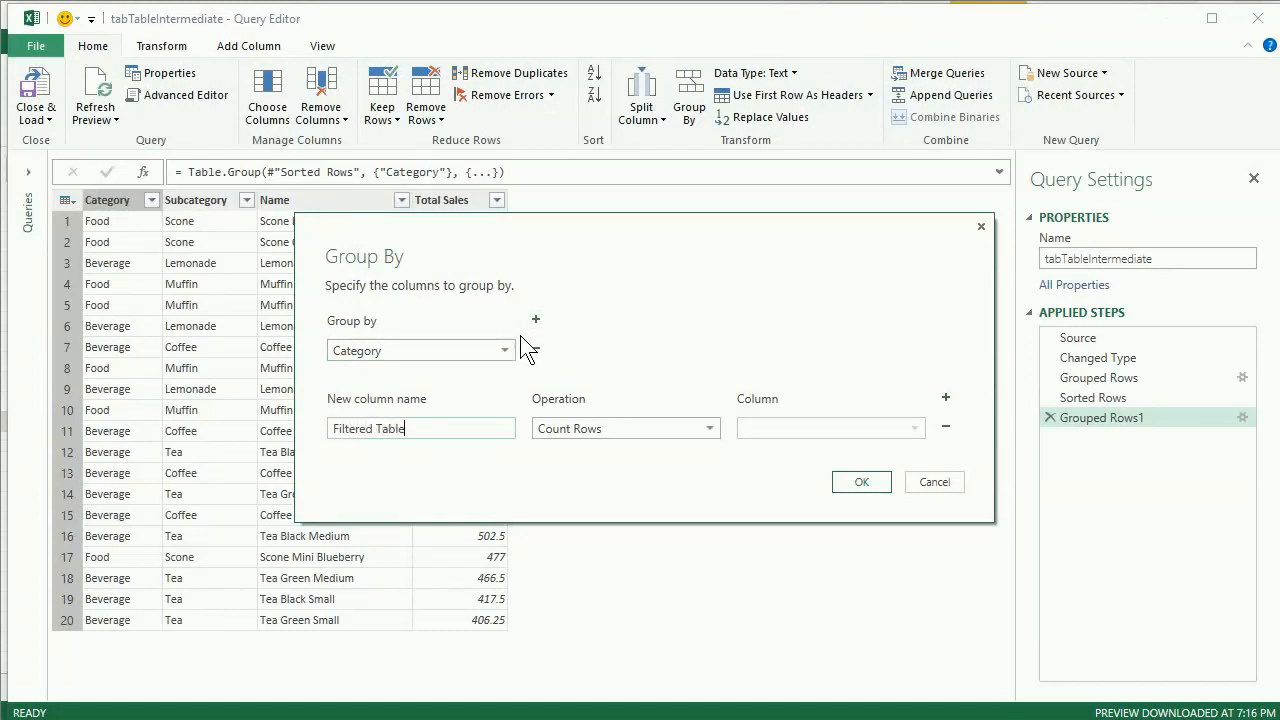
click(603, 420)
click(580, 589)
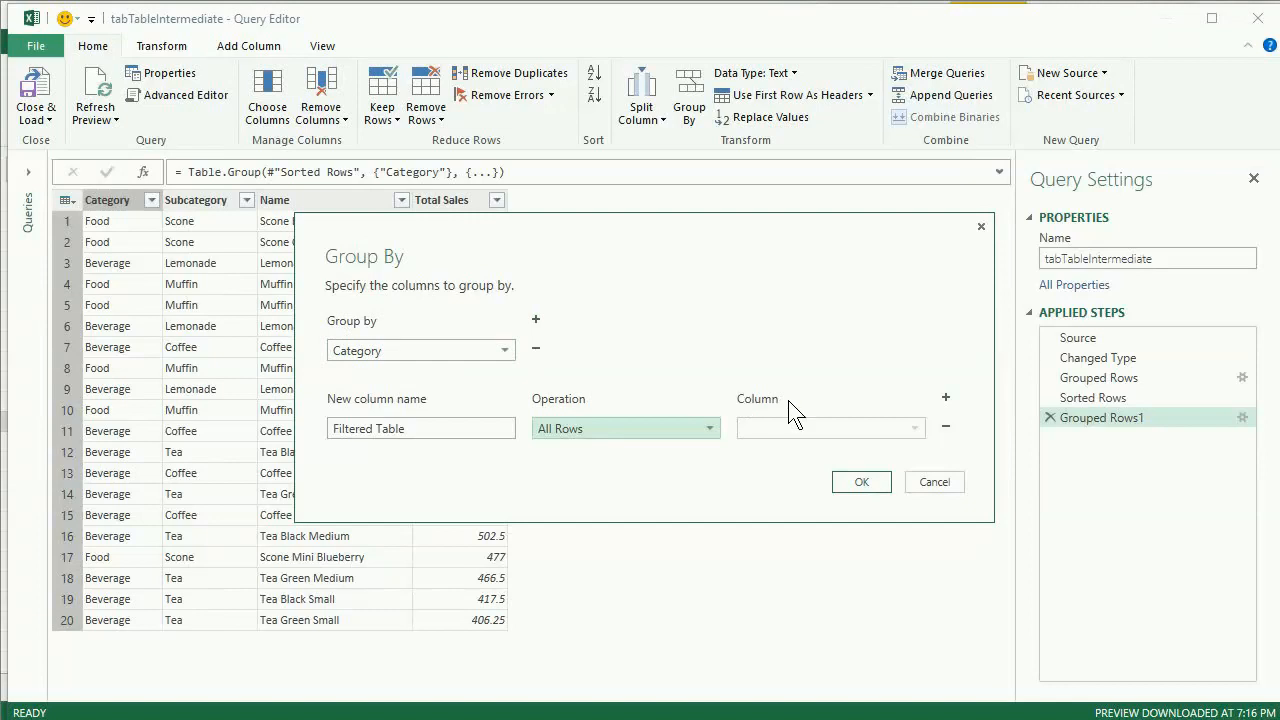
click(876, 489)
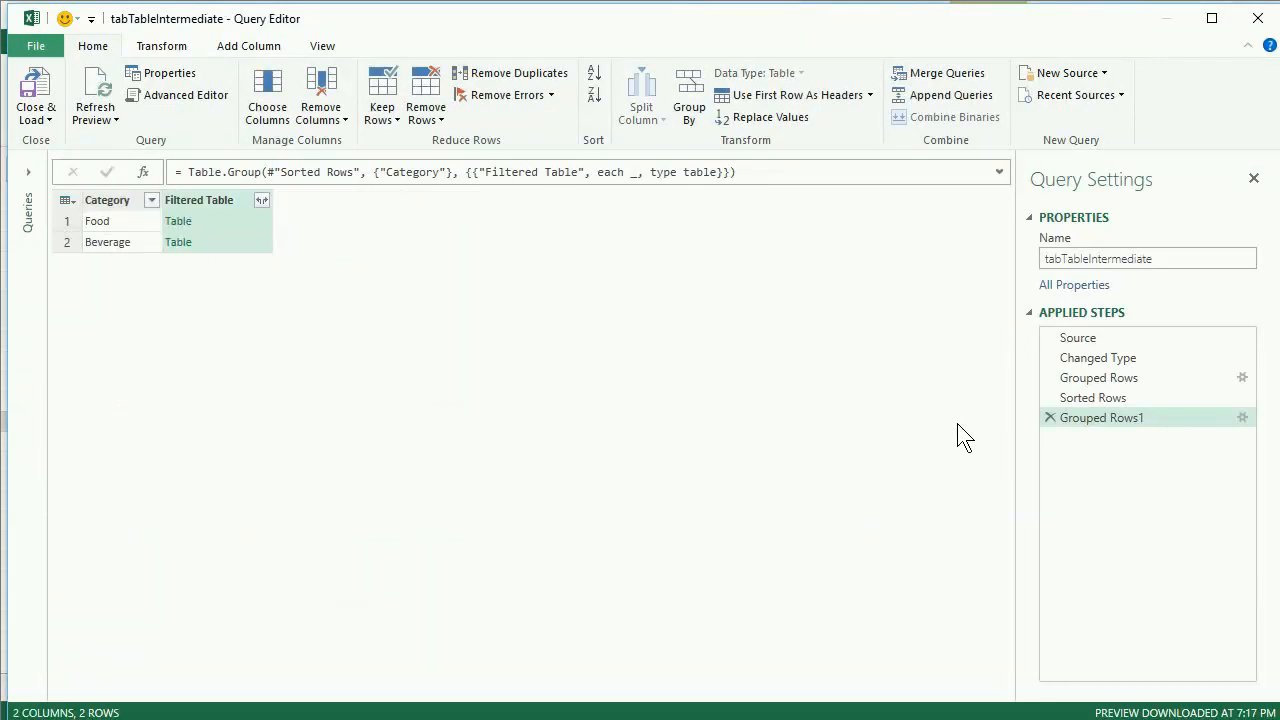
- Preview the nested Filtered Table contents for the Food and Beverage categories in an enlarged preview area
click(247, 226)
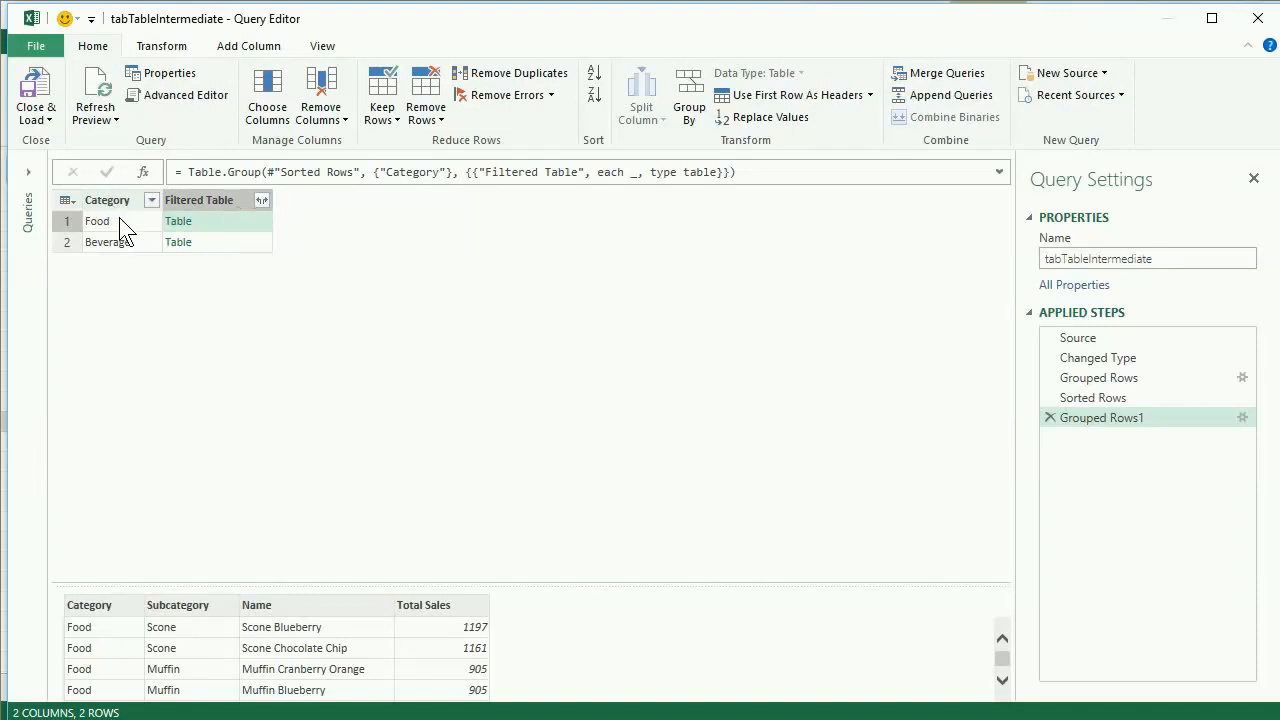
drag(266, 586, 271, 395)
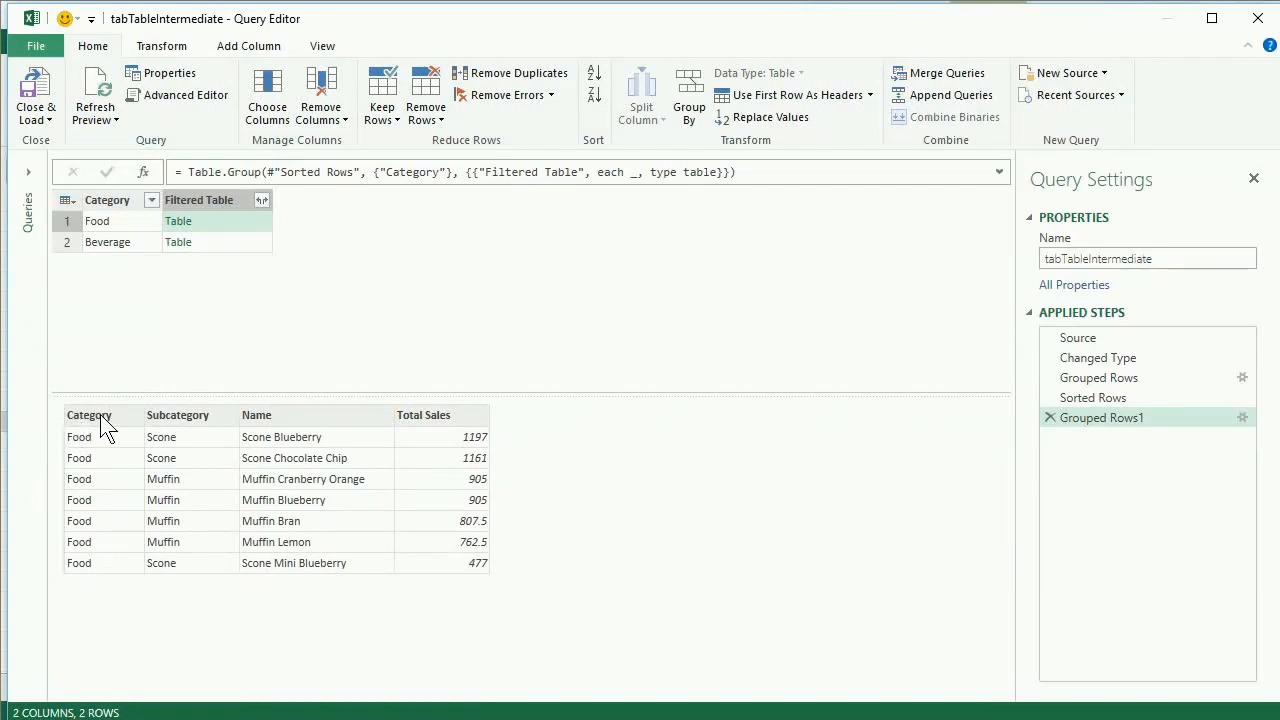
click(193, 242)
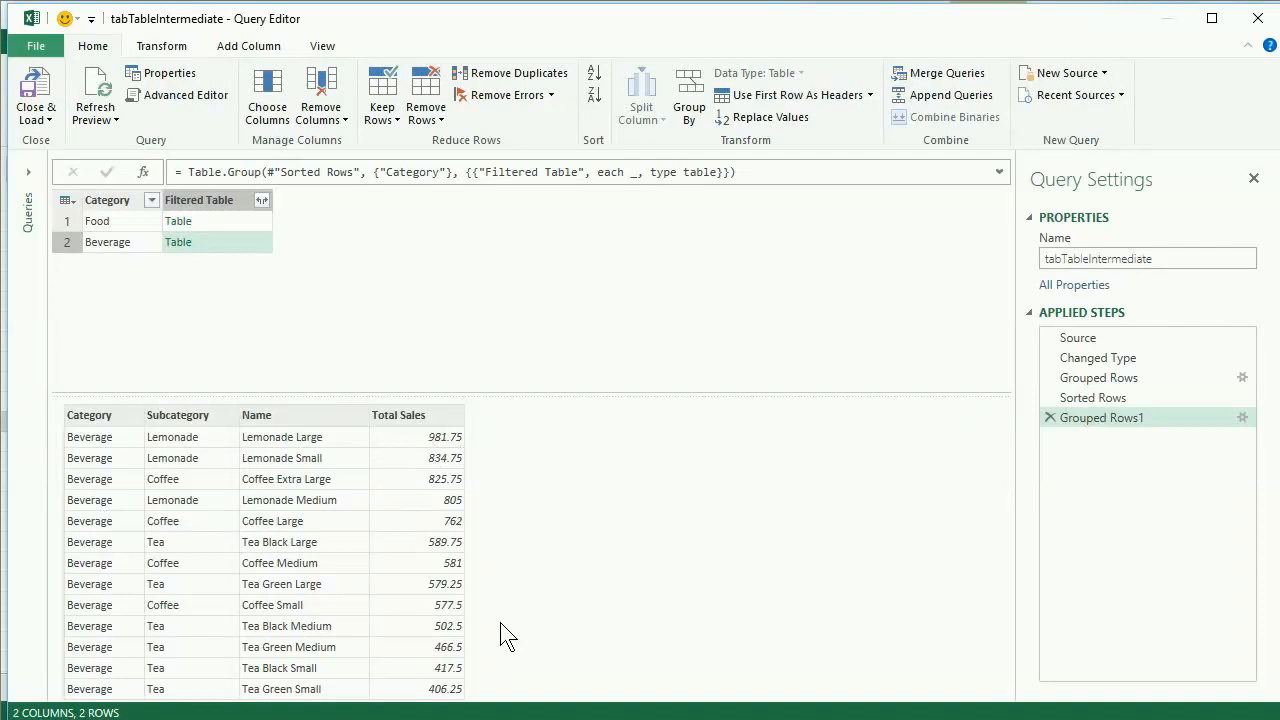
click(240, 221)
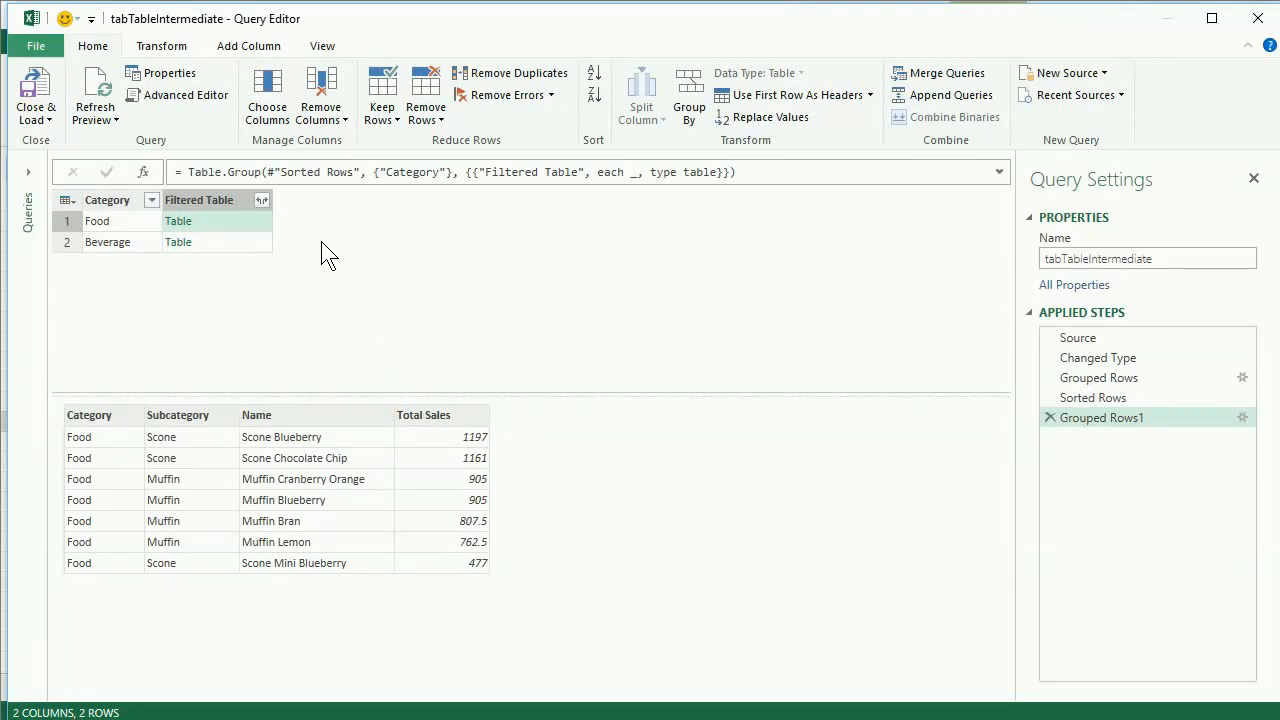
- Add an index column starting from 1 to the grouped categories to generate its formula
click(271, 47)
click(205, 72)
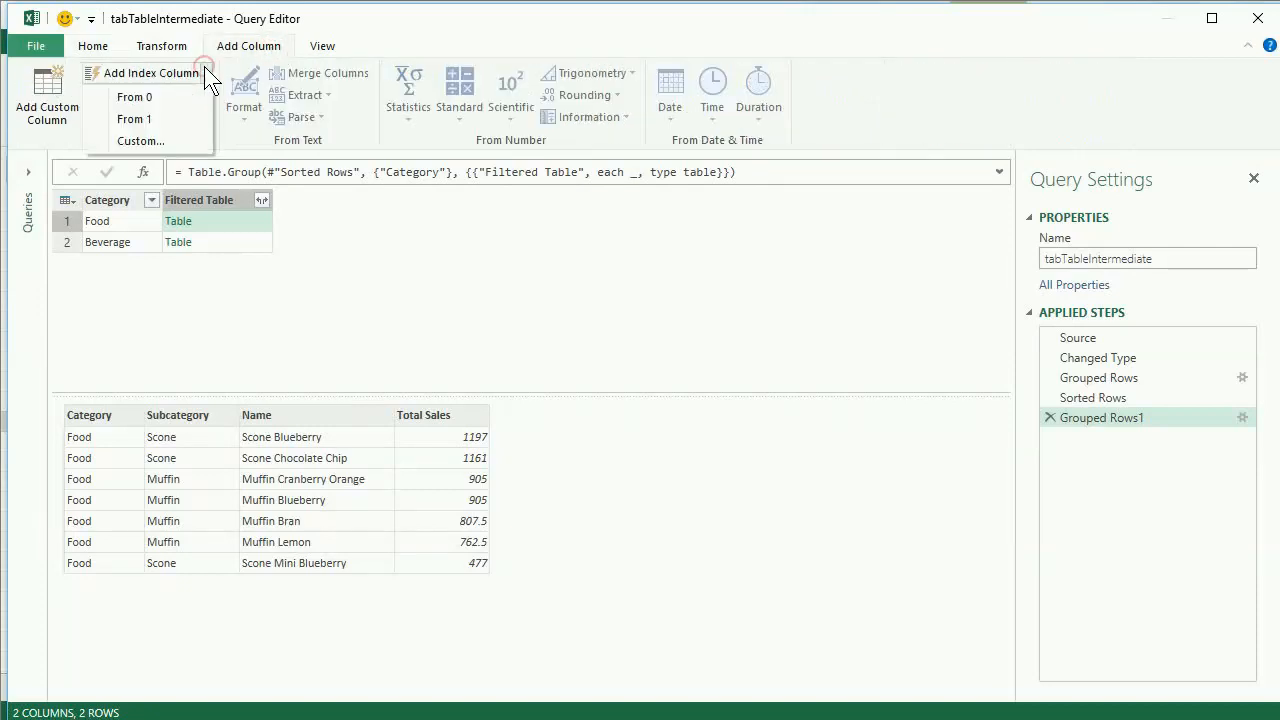
click(172, 116)
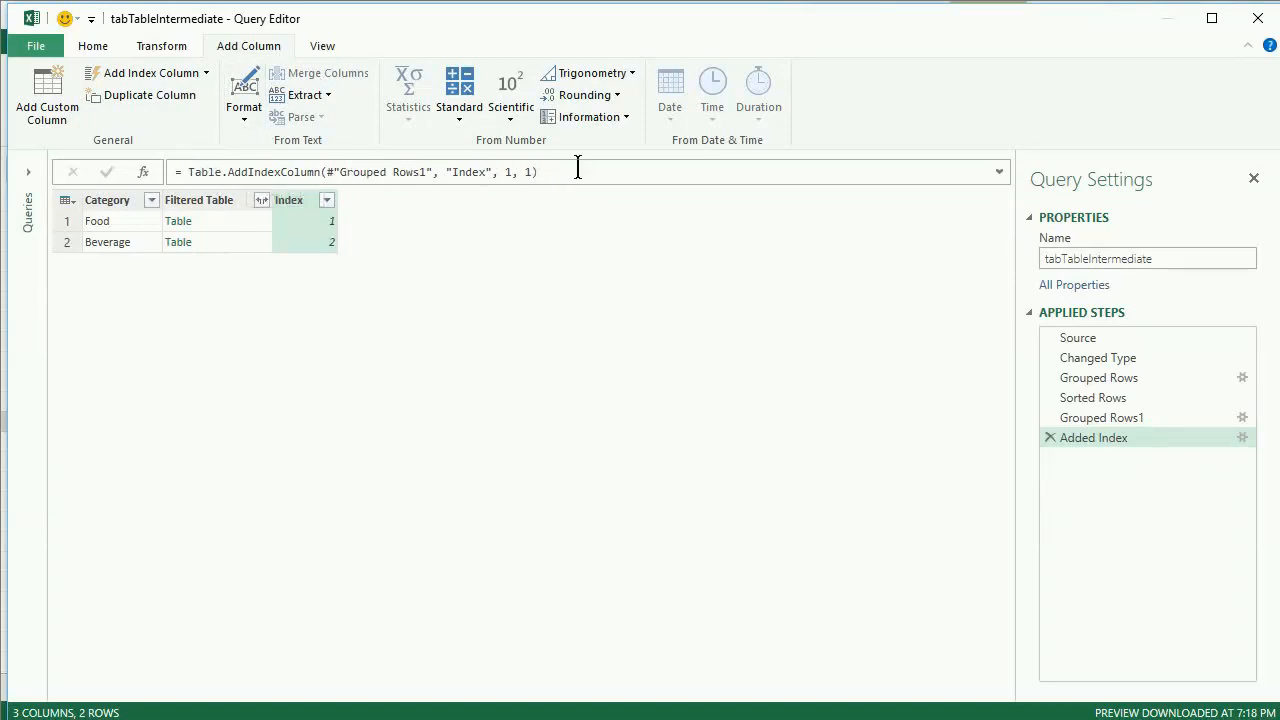
- Hide the formula bar and show it again
click(330, 45)
click(145, 77)
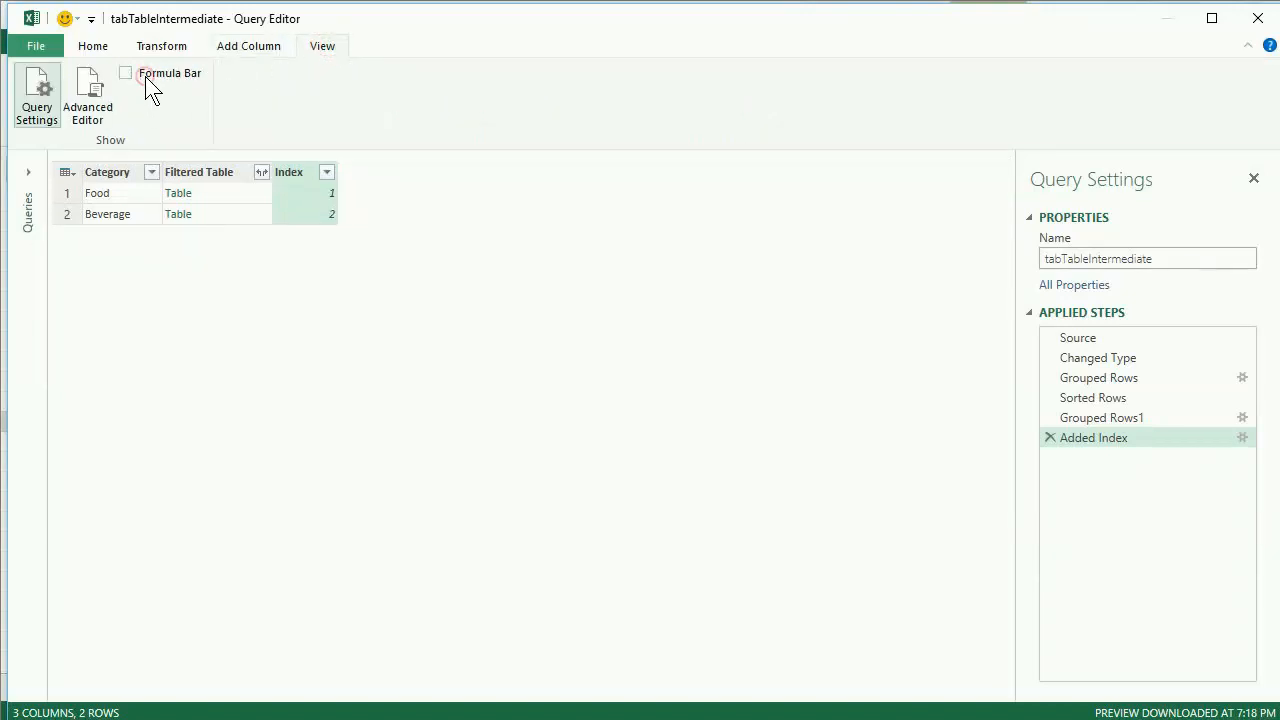
click(145, 76)
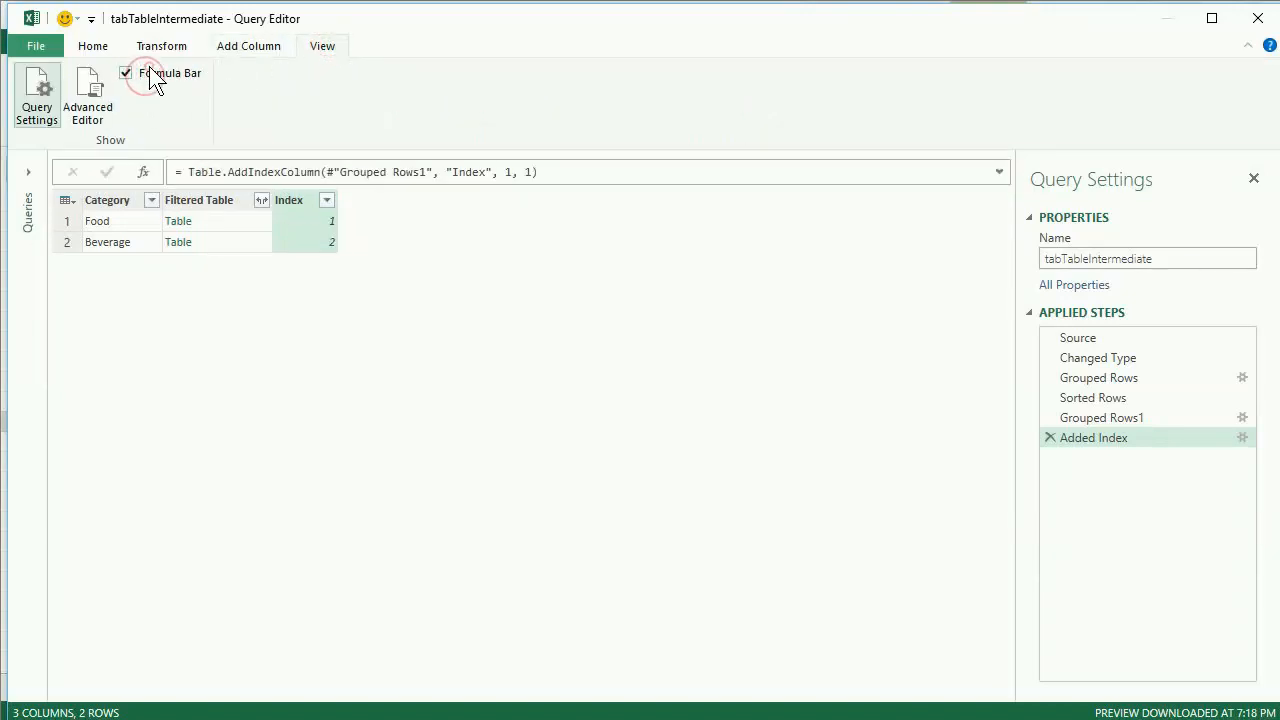
- Copy the Table.AddIndexColumn formula without its equals sign, and delete the Added Index stage from the query
click(98, 47)
click(194, 172)
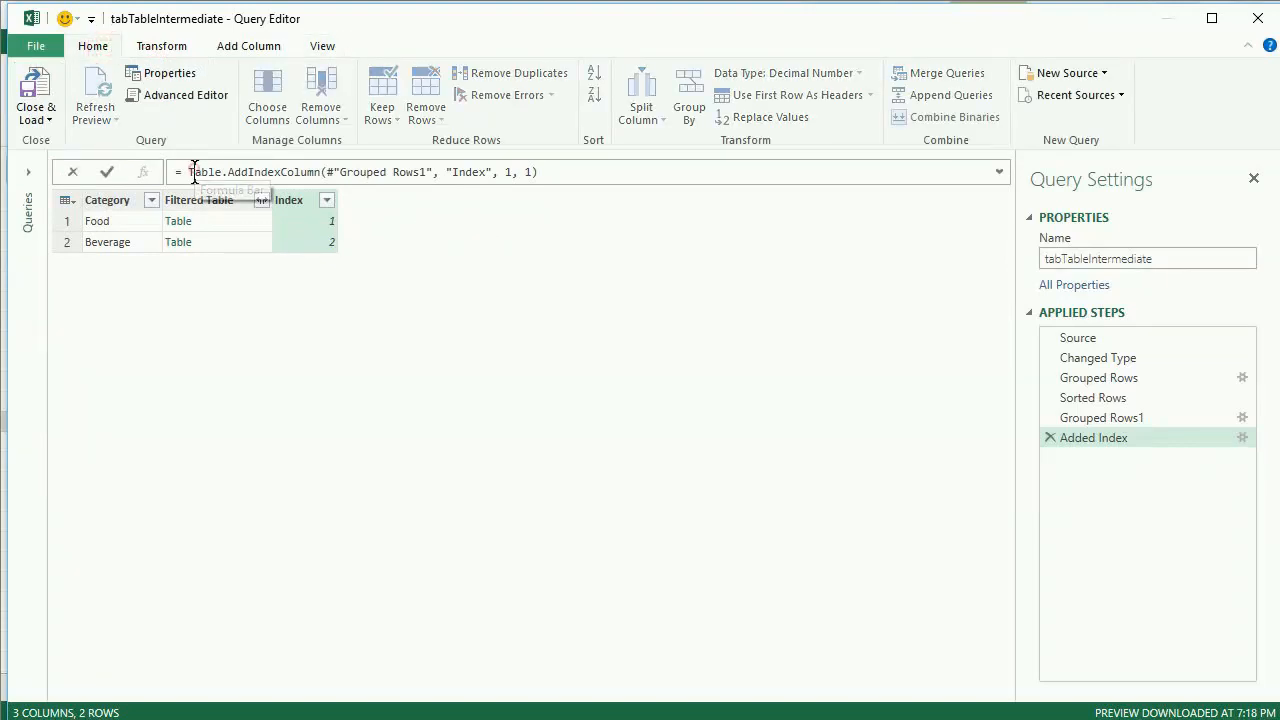
drag(194, 172, 597, 176)
key(ctrl+c)
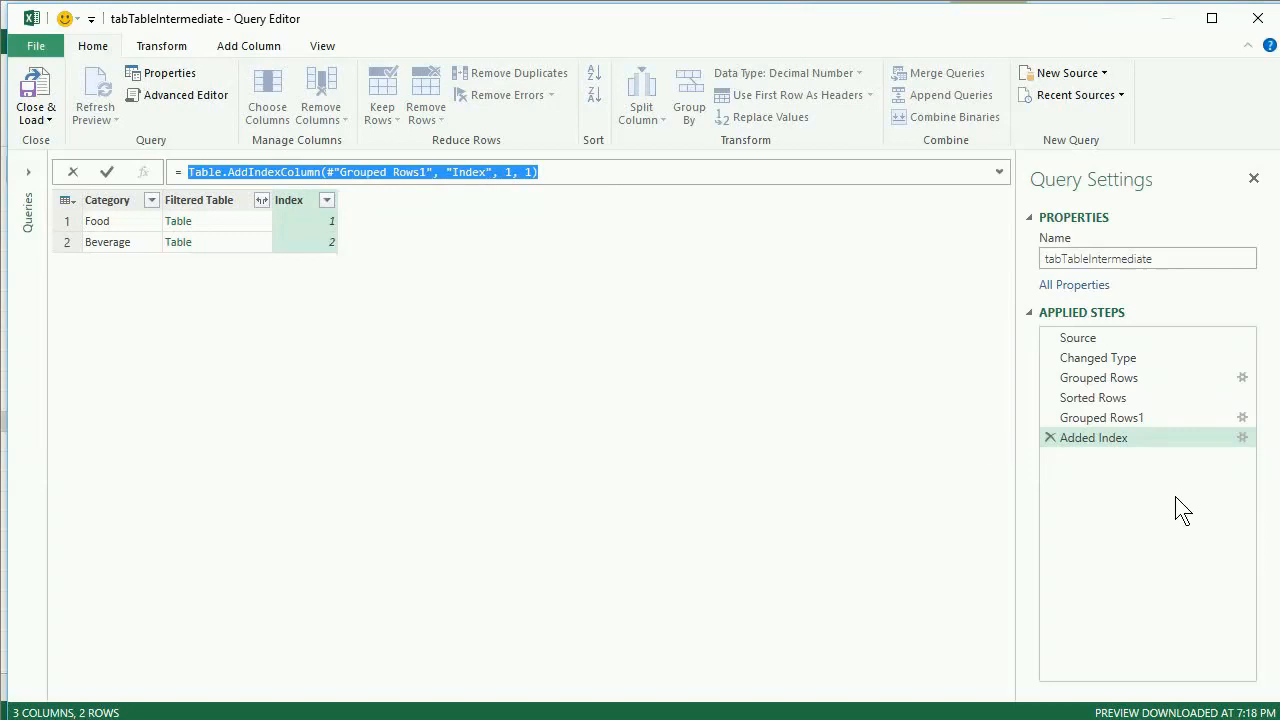
click(1049, 437)
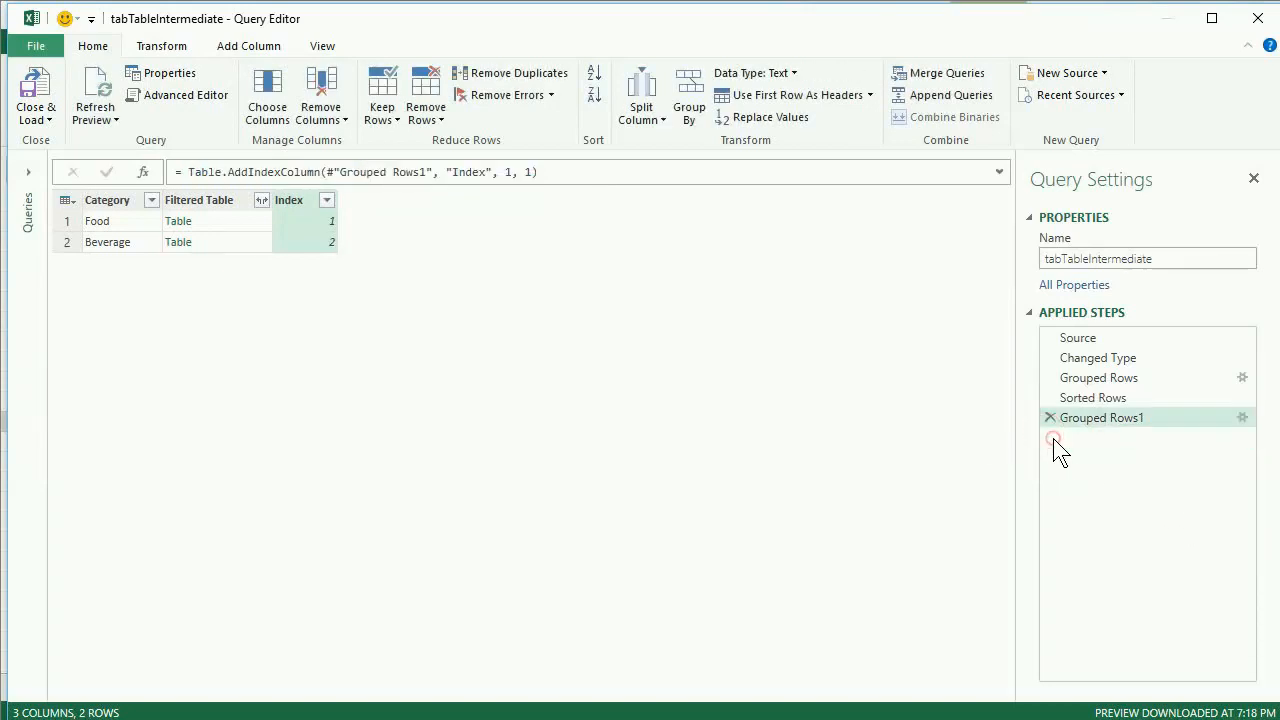
- Start a custom column on the grouped categories and paste the copied Table.AddIndexColumn formula into it
click(264, 46)
click(45, 88)
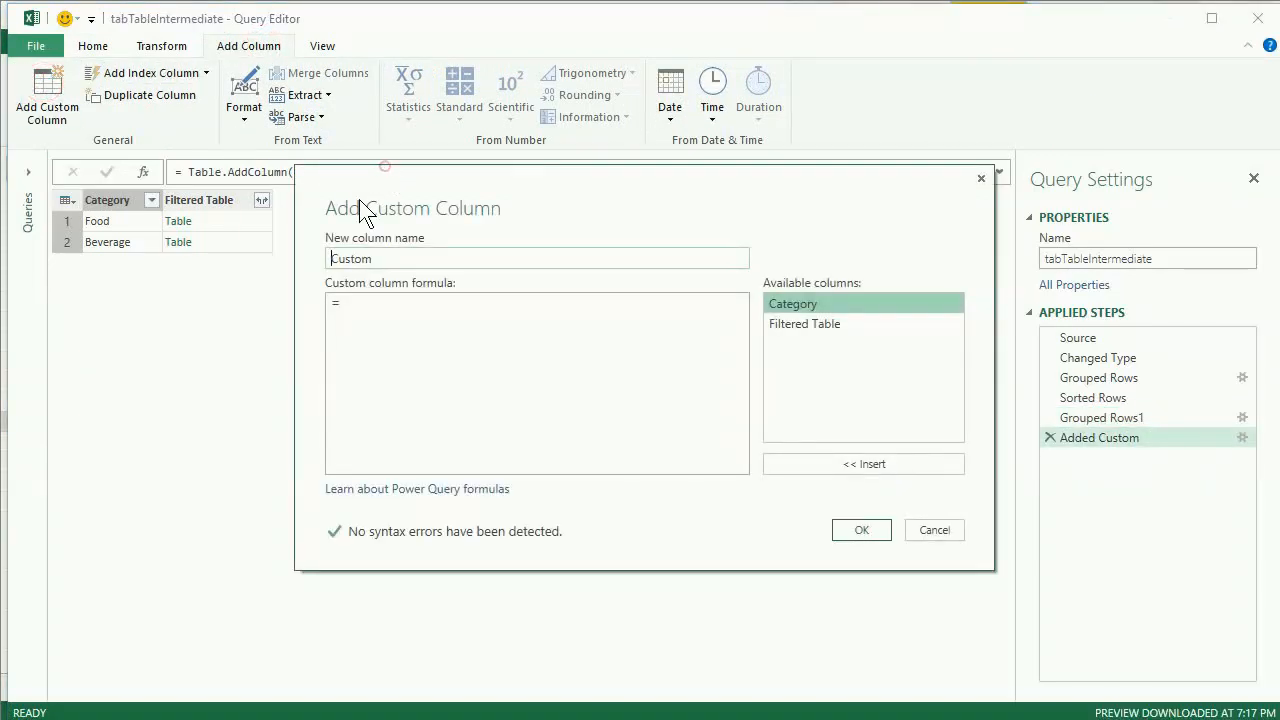
click(394, 310)
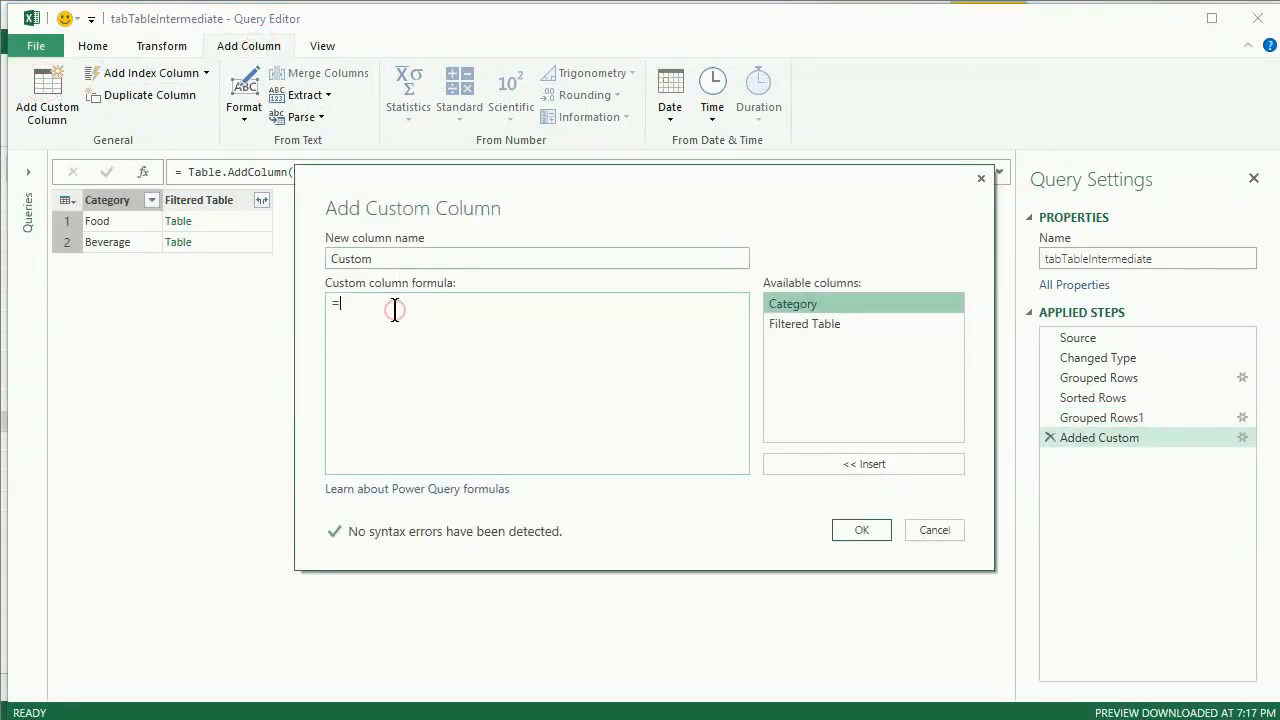
key(ctrl+v)
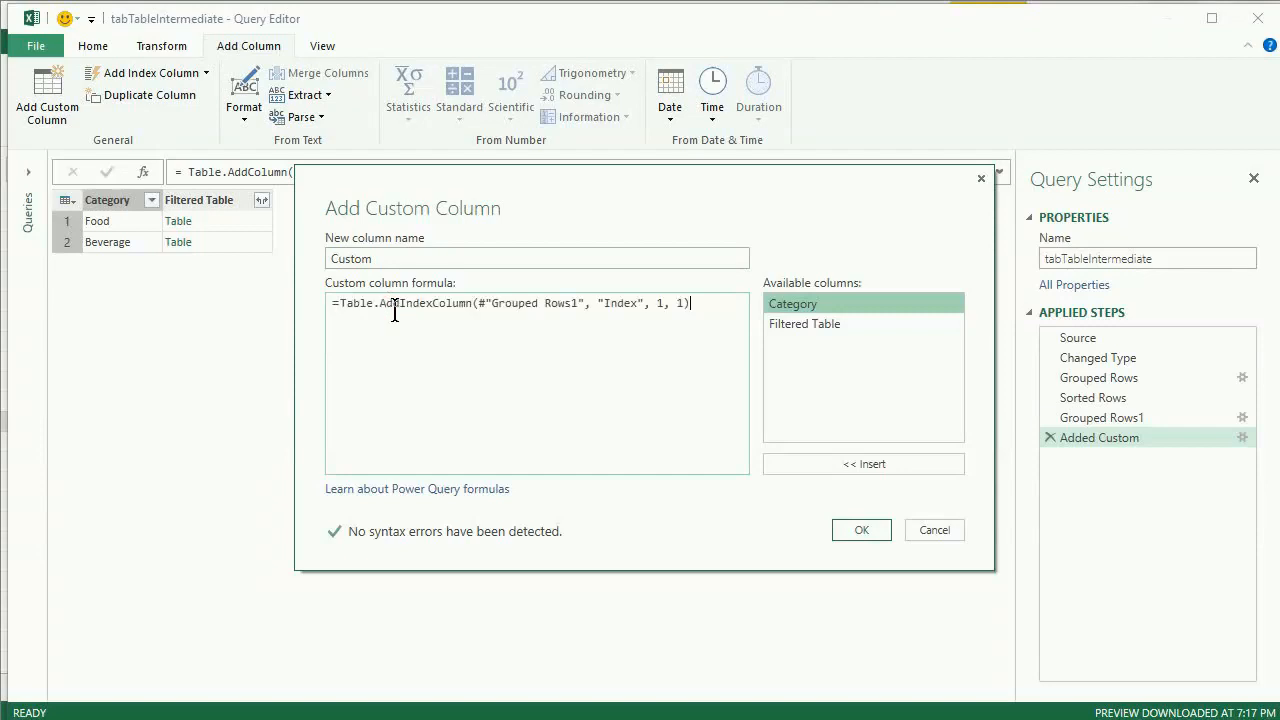
- Replace the #"Grouped Rows1" argument in the custom column formula with the [Filtered Table] column
click(491, 305)
key(Delete)
key(Delete)
key(Delete)
key(Delete)
key(Delete)
key(Delete)
key(Delete)
key(Delete)
key(Delete)
key(Delete)
key(Delete)
key(Delete)
key(Delete)
key(Delete)
key(Delete)
key(Delete)
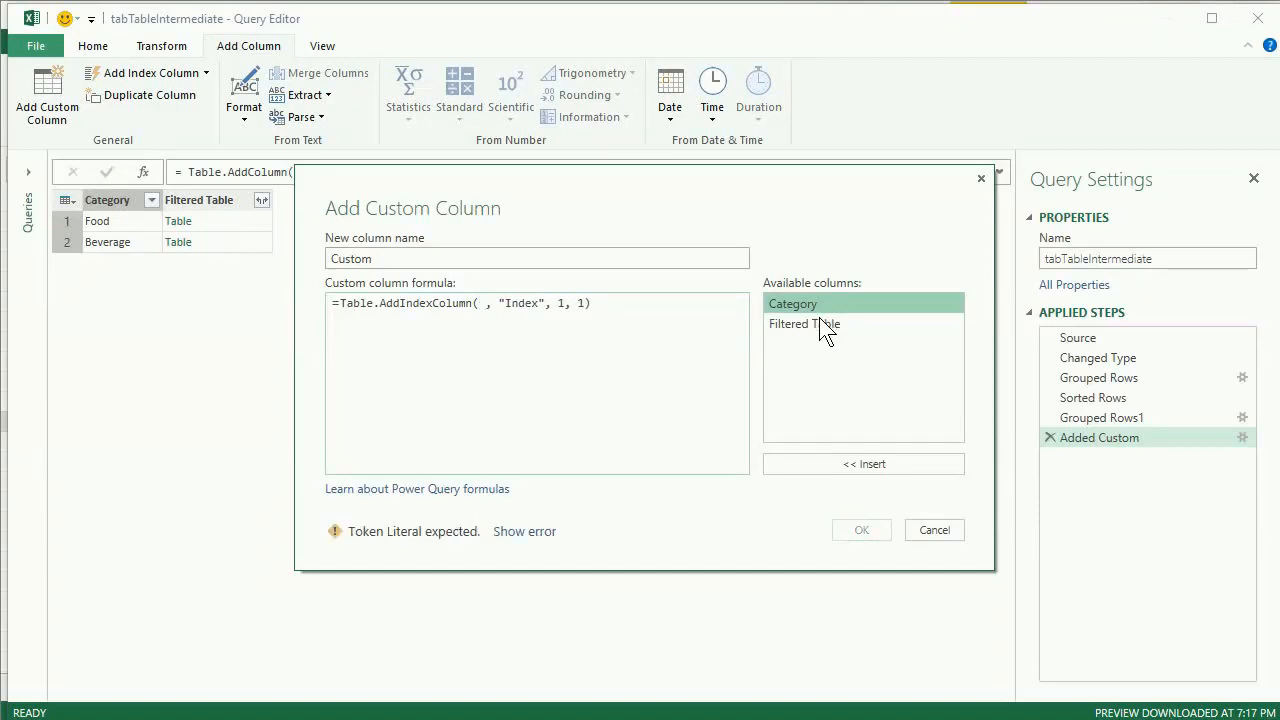
double_click(818, 322)
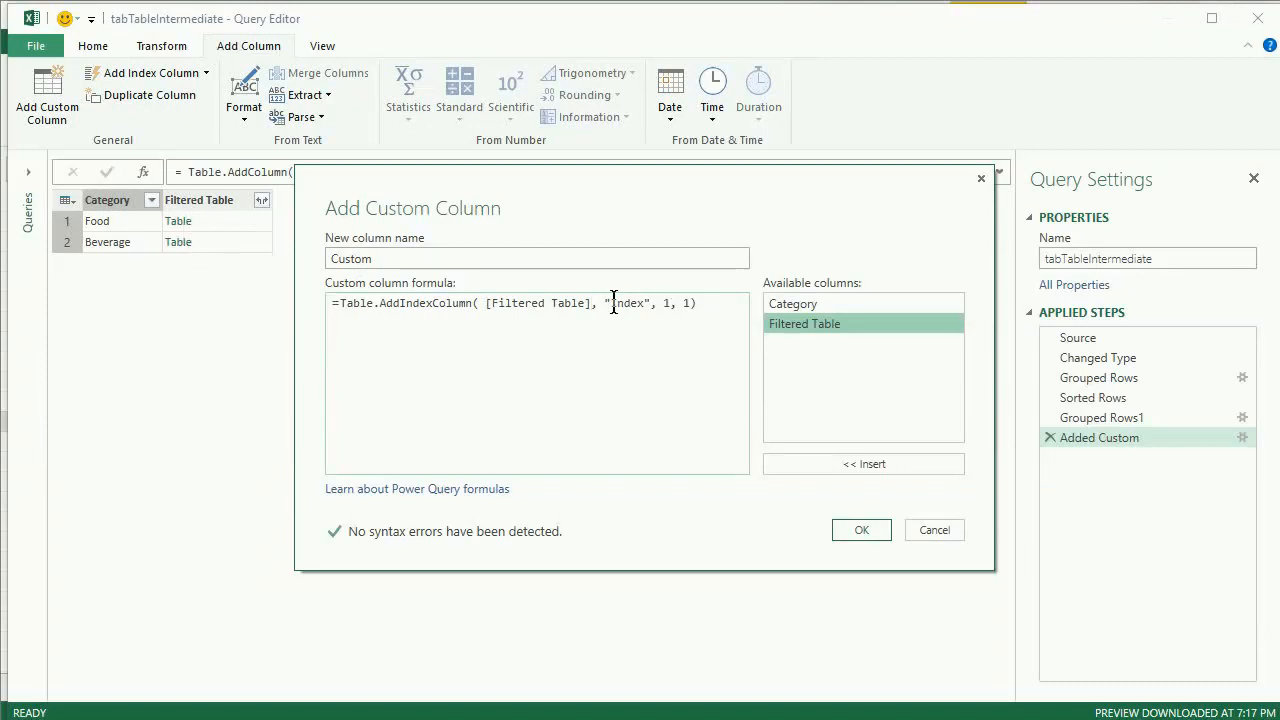
- Change the index column name in the custom column formula from "Index" to "Rank"
drag(616, 302, 623, 302)
key(Left)
key(shift+Right)
key(shift+Right)
key(shift+Right)
text(Rank)
- Name the custom column Filtered Table Rank Added and create it
click(409, 260)
key(ctrl+a)
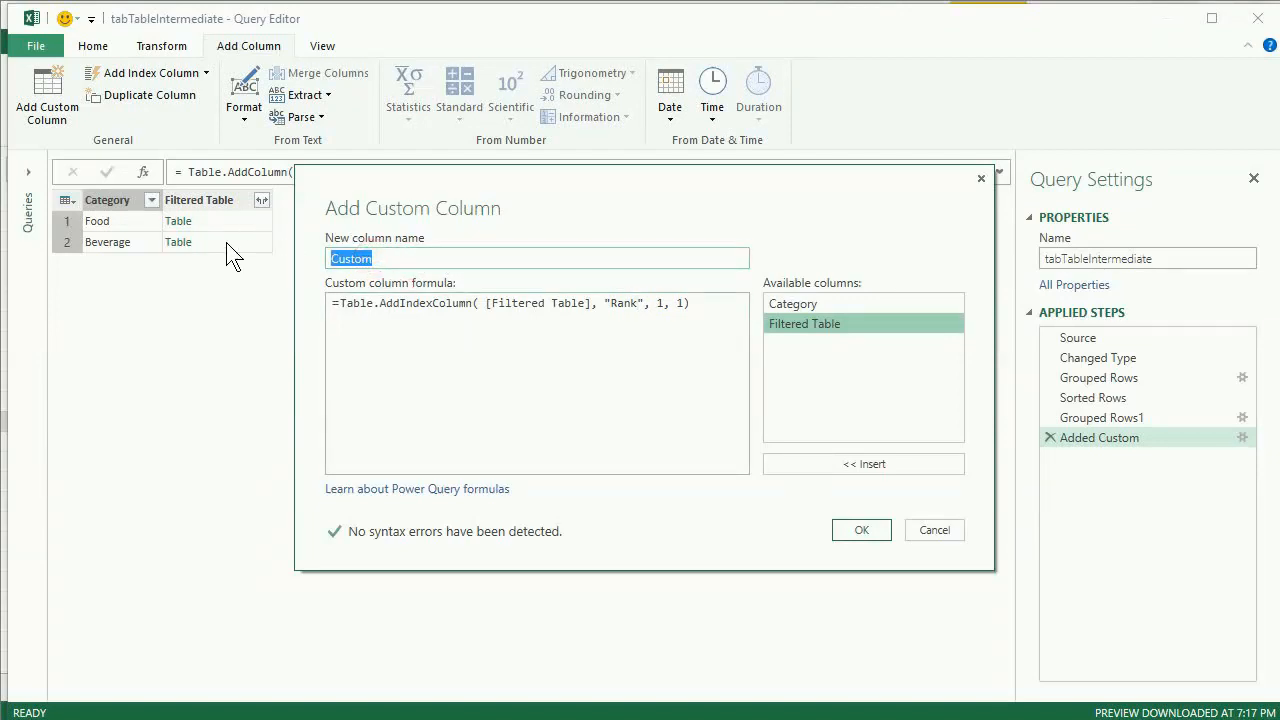
text(Filtered Table Rank Added)
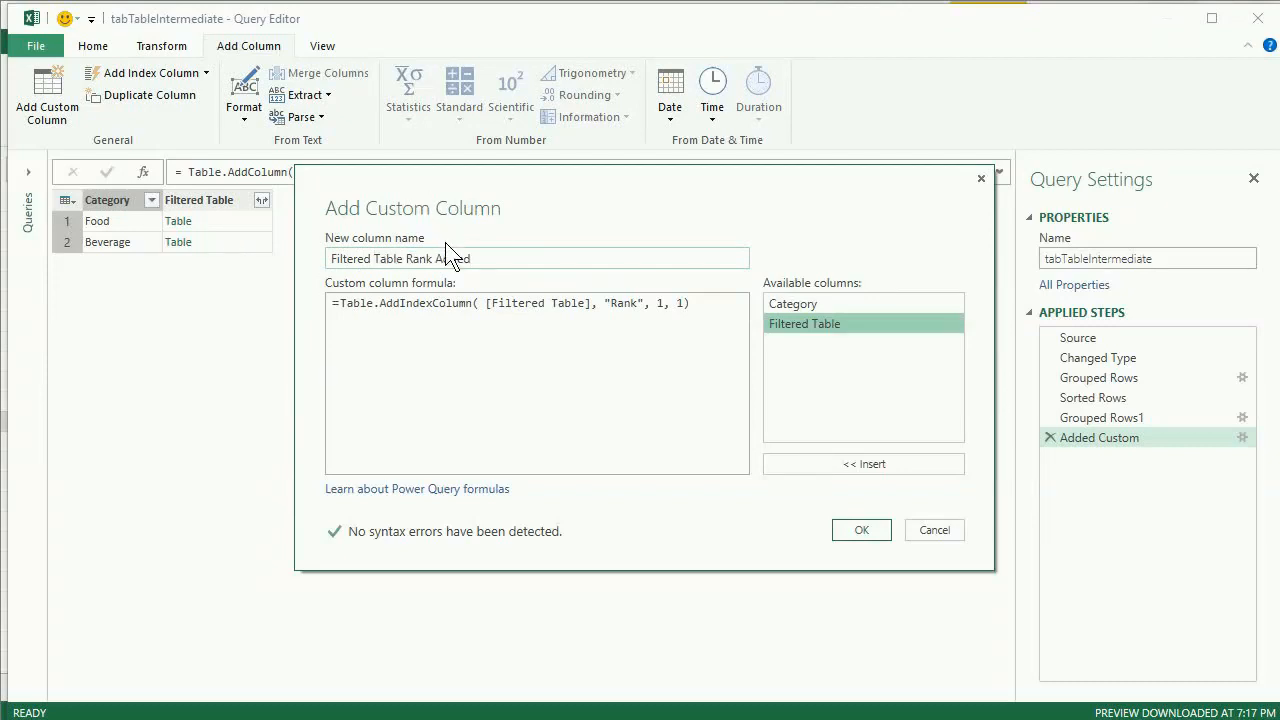
click(856, 530)
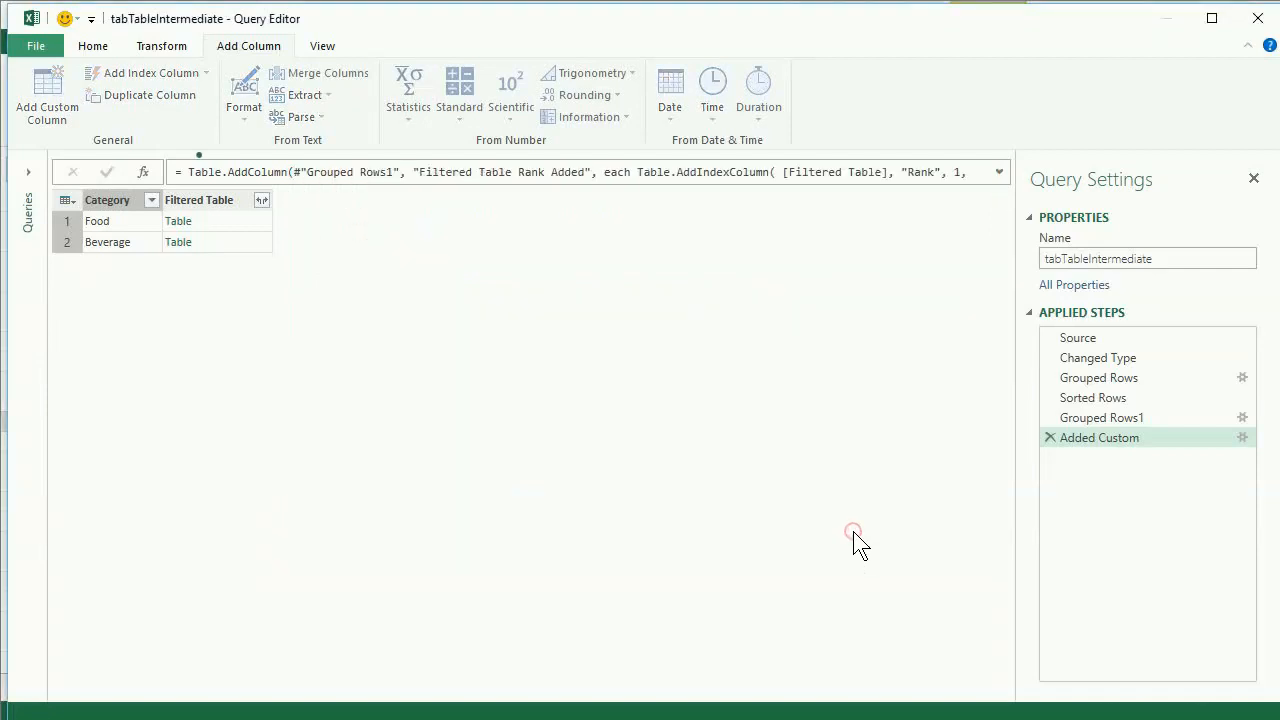
- Compare the Food category's nested tables in the Filtered Table and Filtered Table Rank Added columns
click(247, 223)
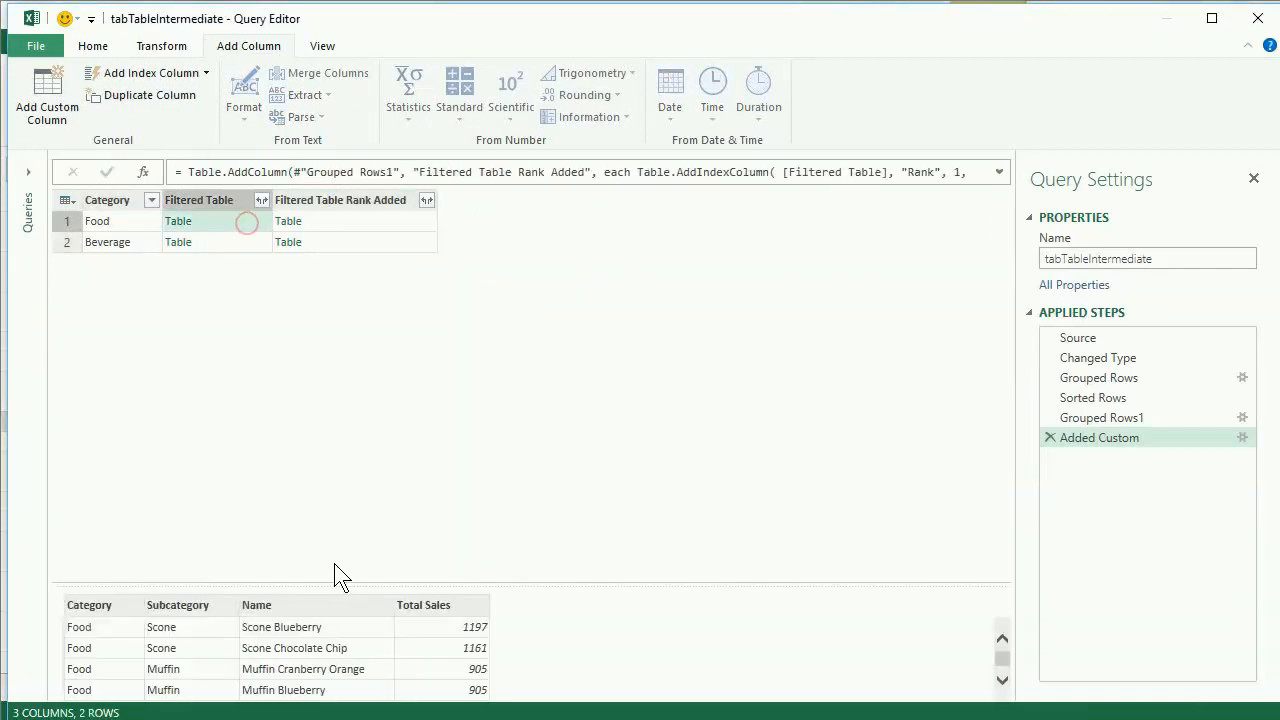
drag(346, 585, 346, 434)
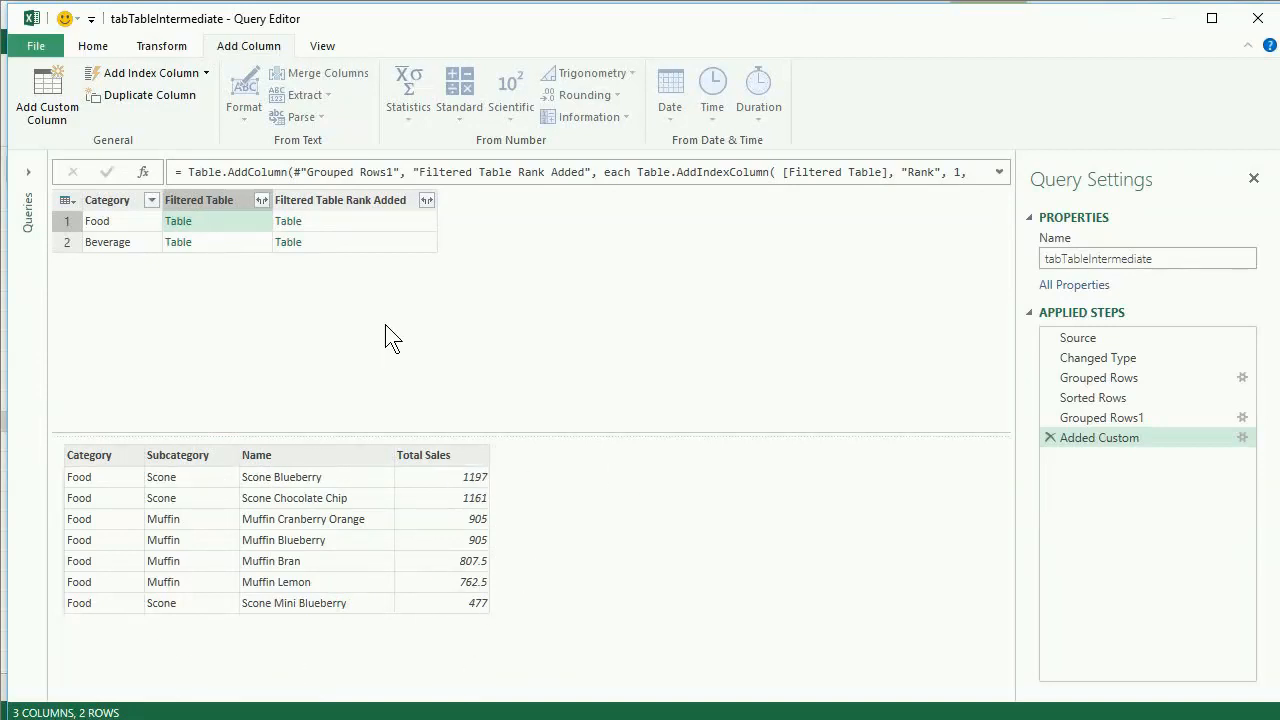
click(389, 221)
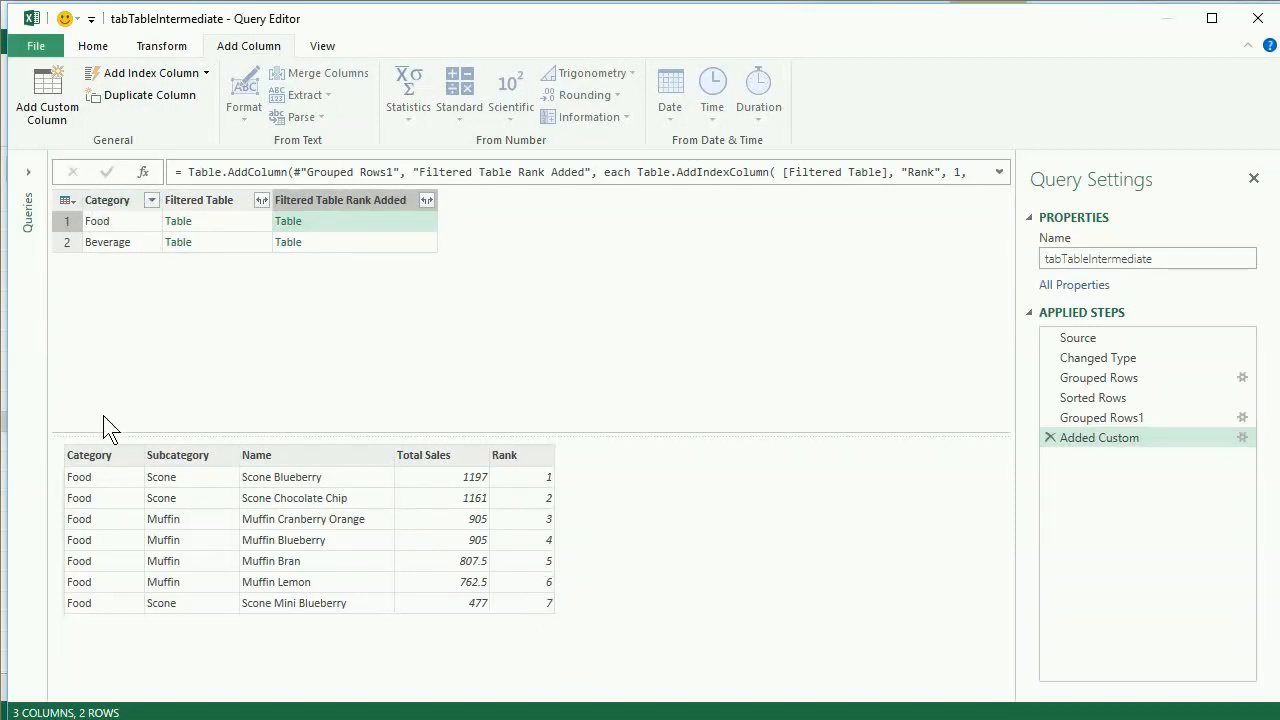
- Remove the Category and Filtered Table columns, leaving only Filtered Table Rank Added
click(103, 195)
right_click(103, 195)
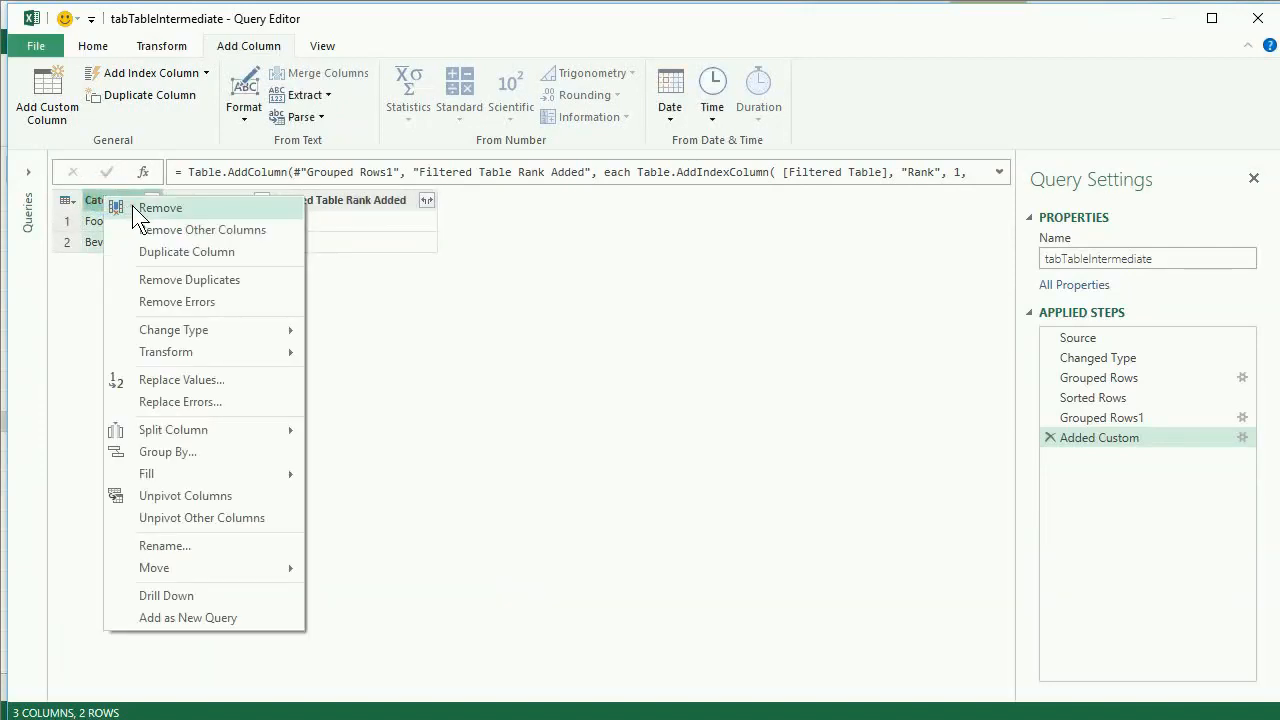
click(132, 205)
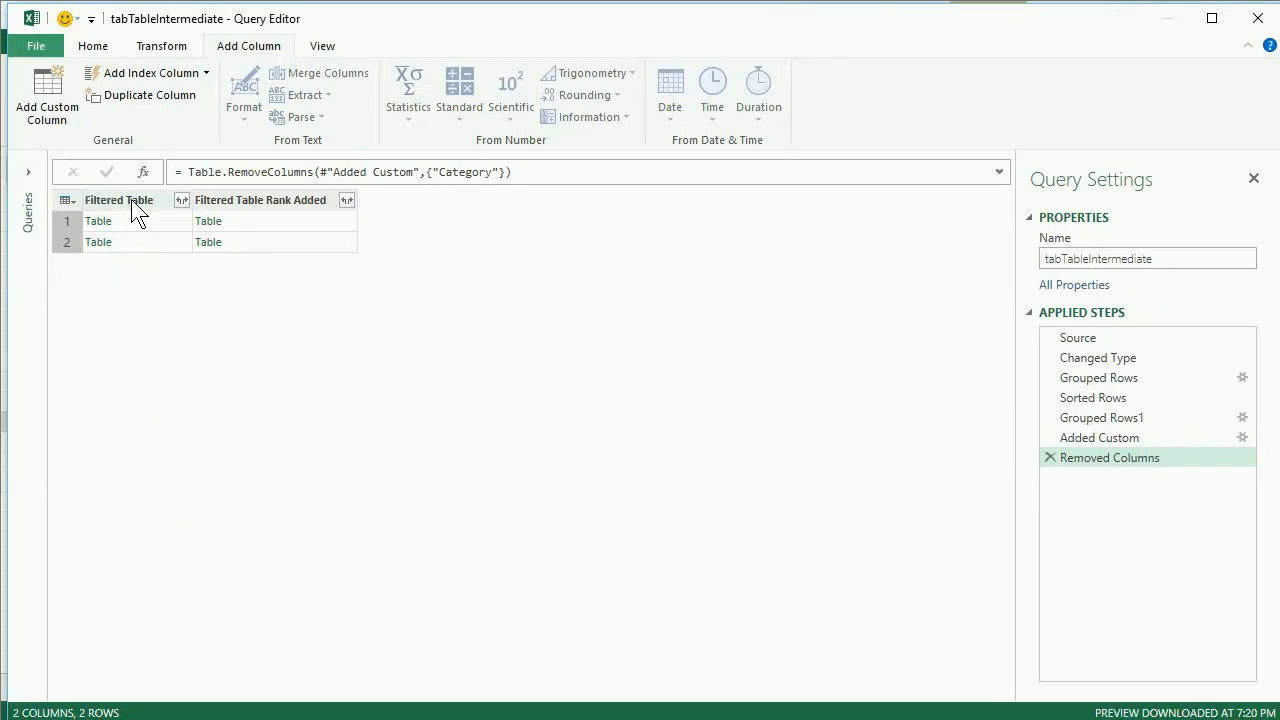
click(131, 199)
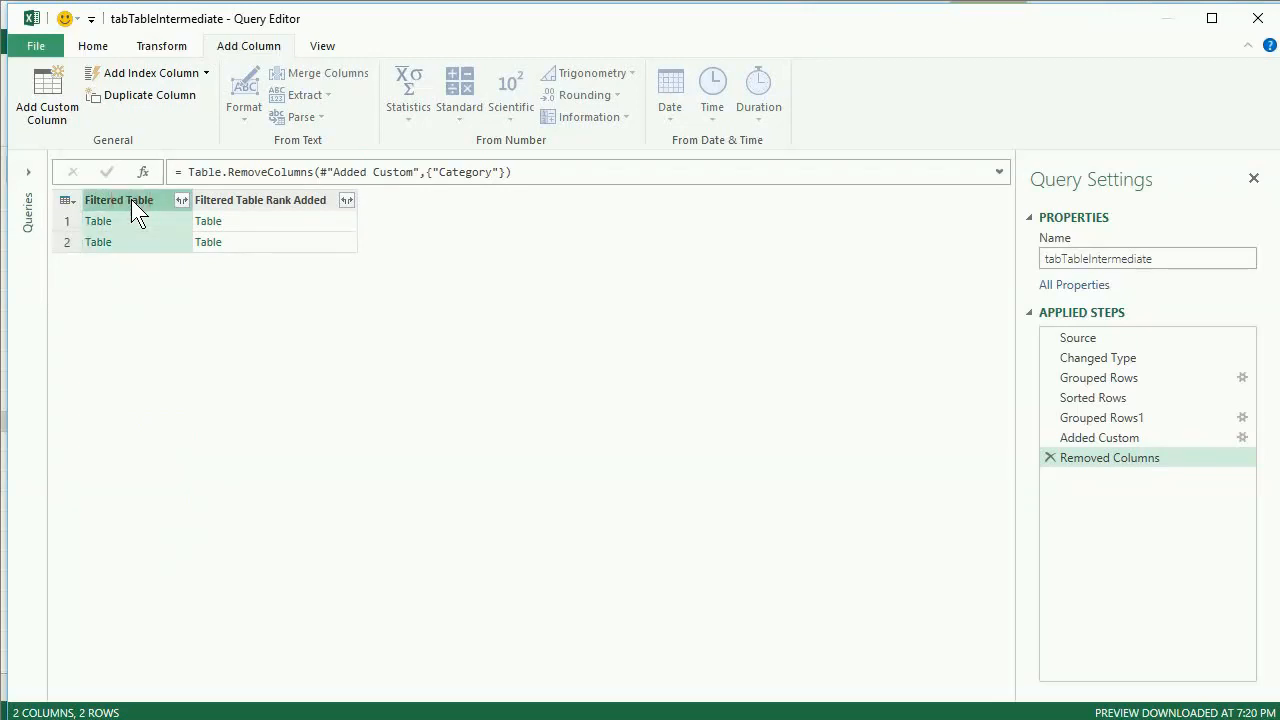
right_click(131, 199)
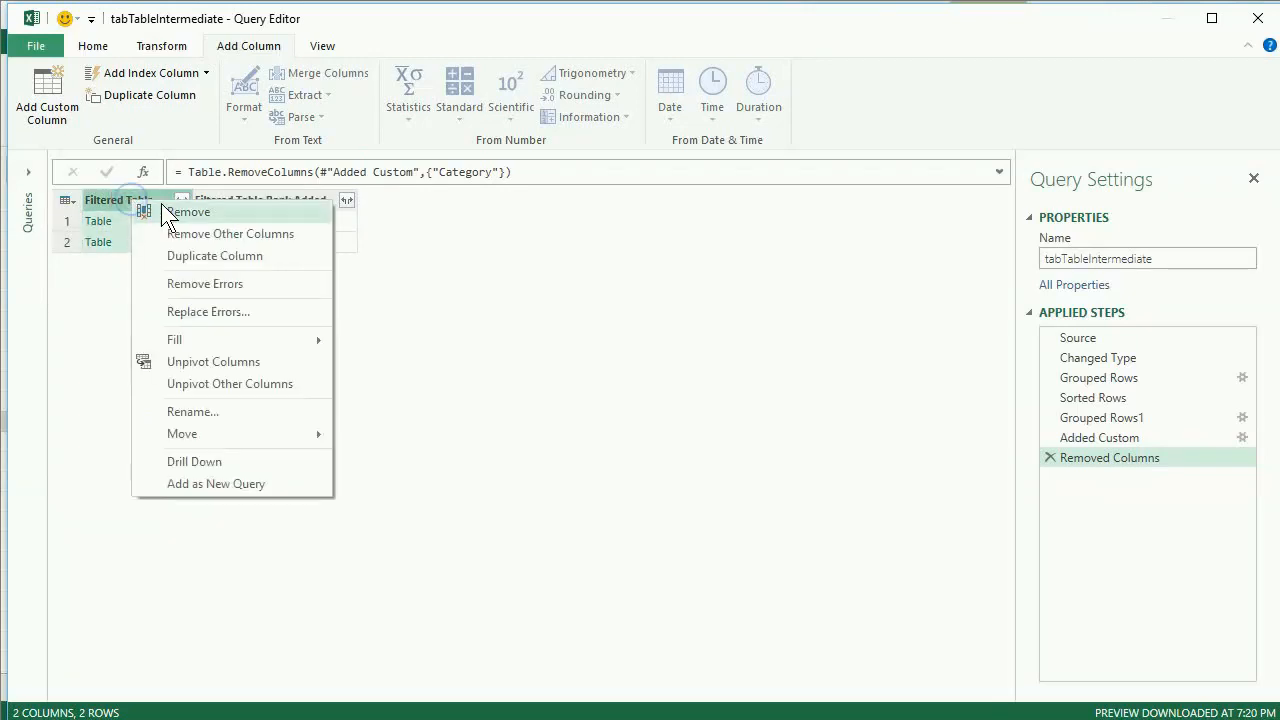
click(121, 294)
click(129, 216)
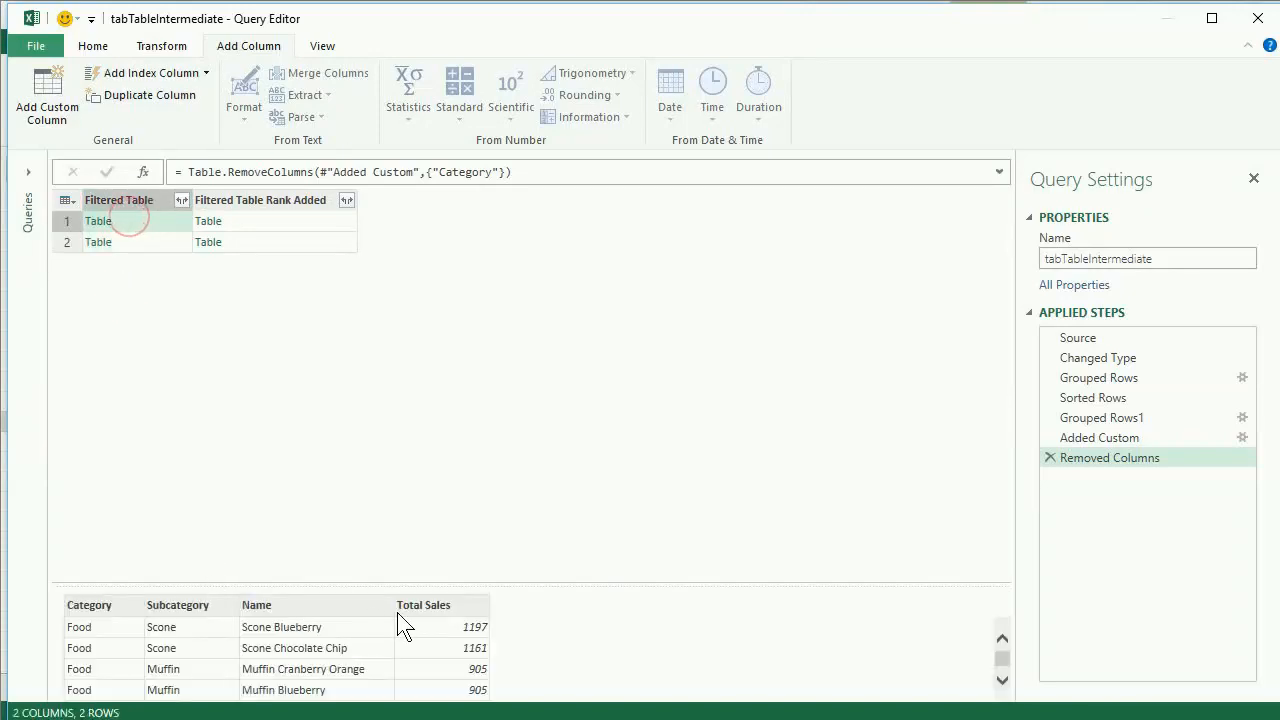
click(149, 200)
right_click(149, 200)
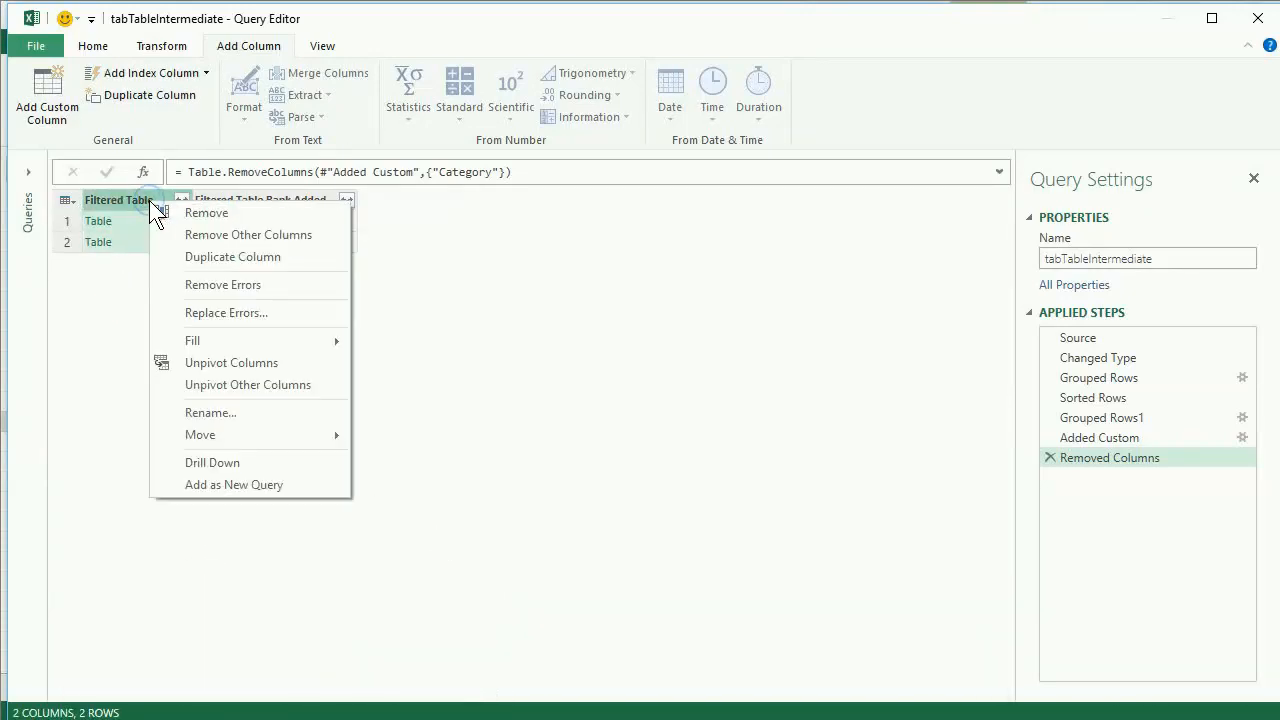
click(175, 213)
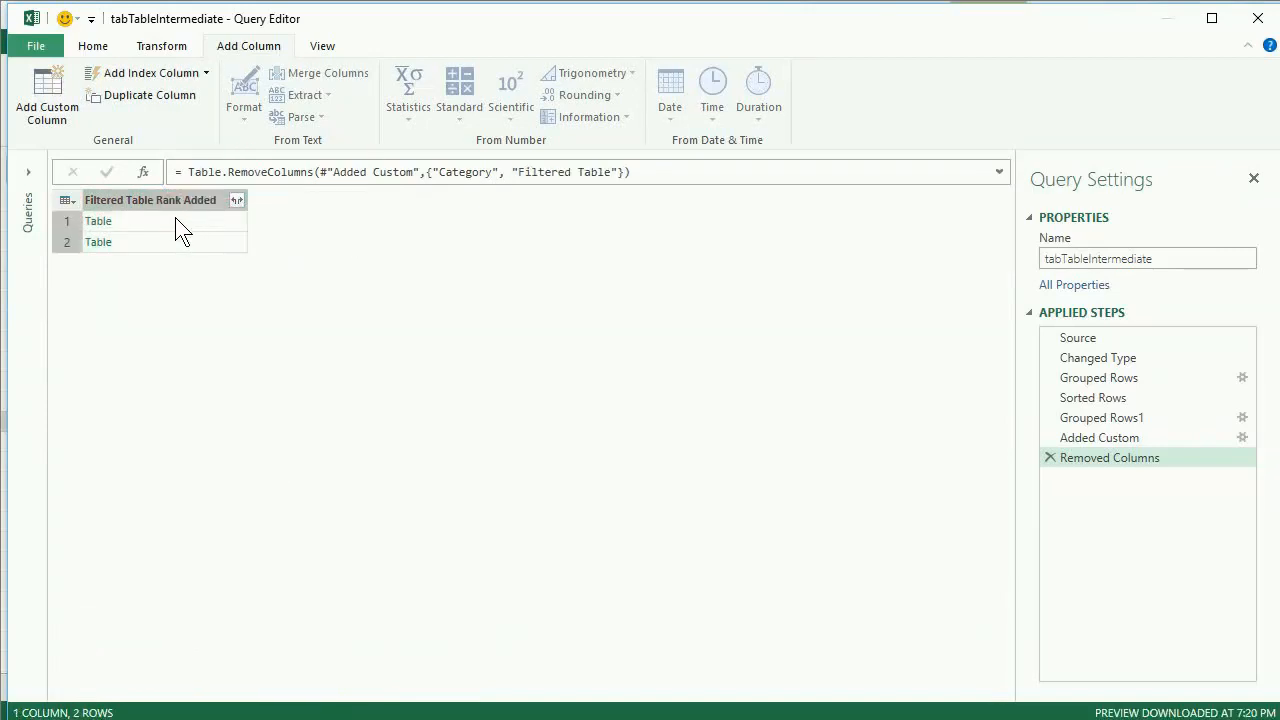
- Preview the nested Food and Beverage tables in the Filtered Table Rank Added column, enlarging the preview to compare their rows and ranks
click(180, 222)
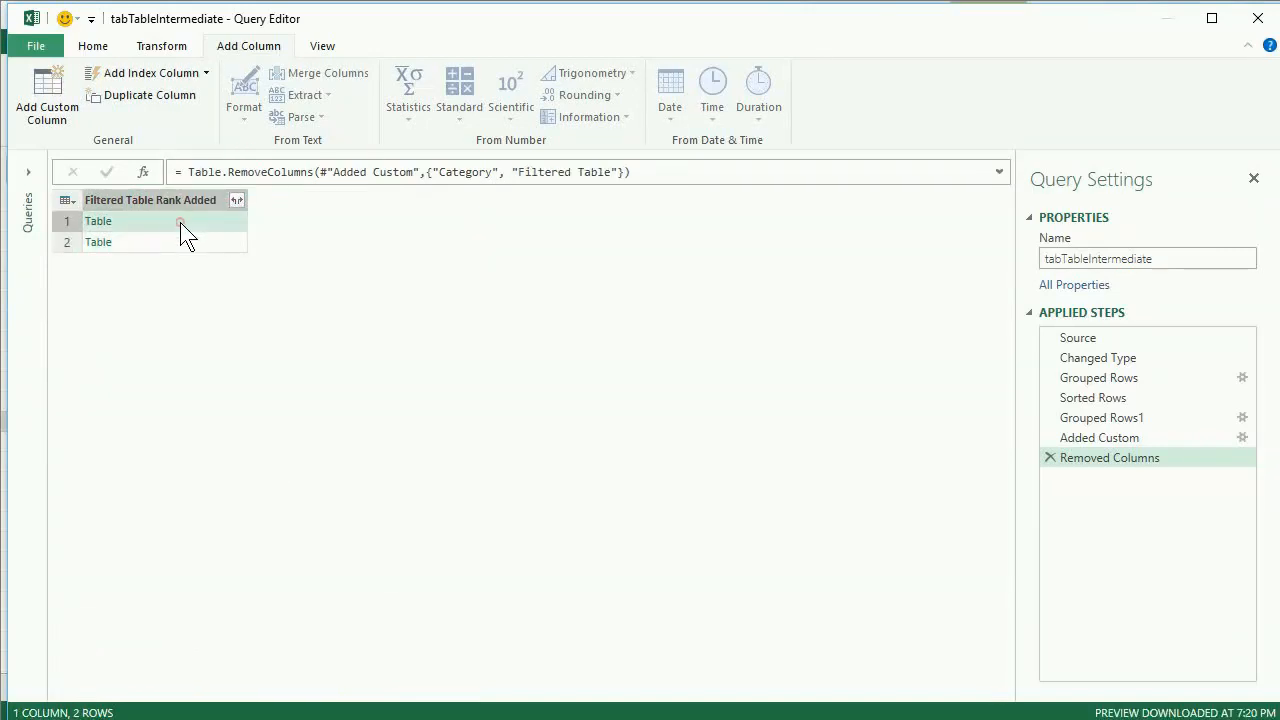
drag(258, 583, 257, 334)
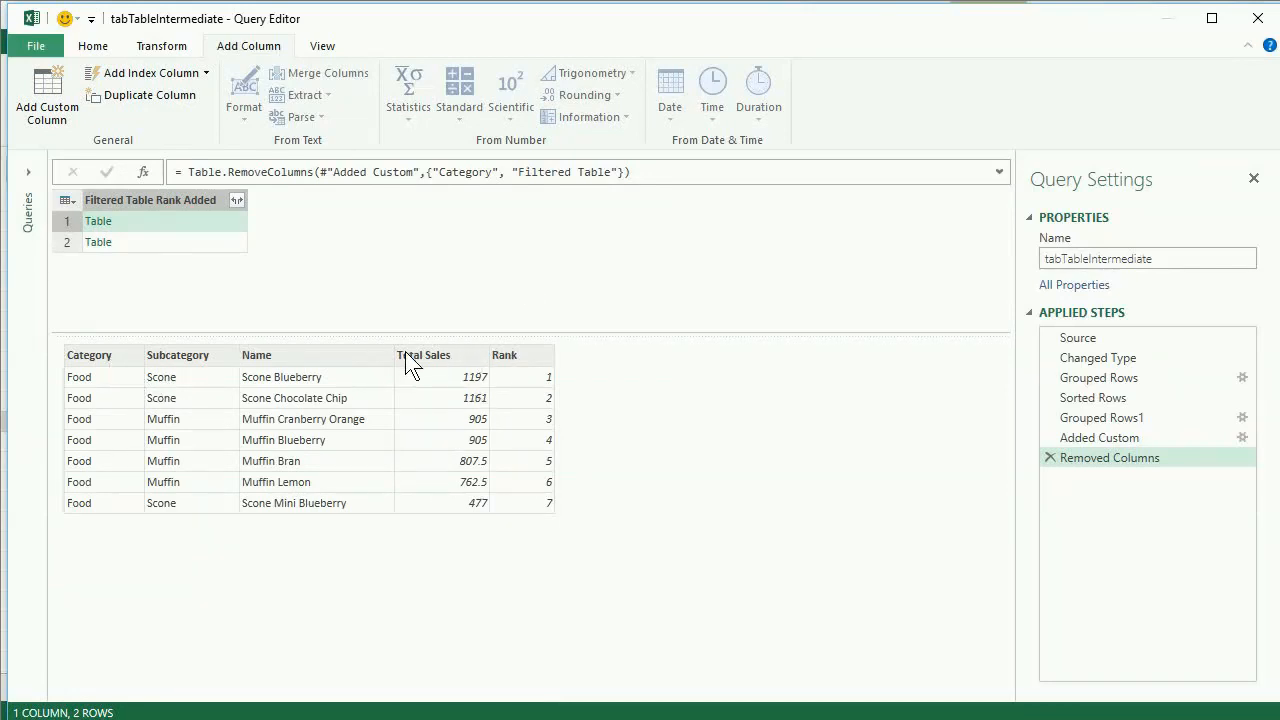
click(169, 242)
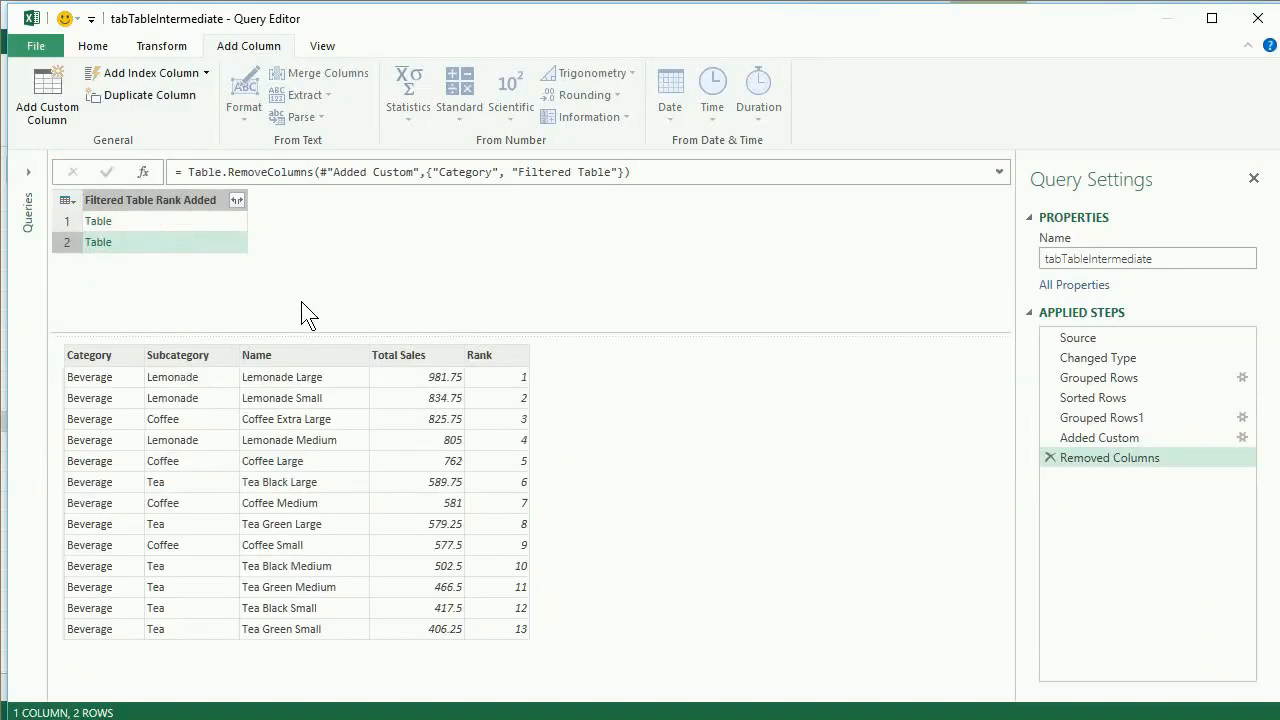
click(192, 227)
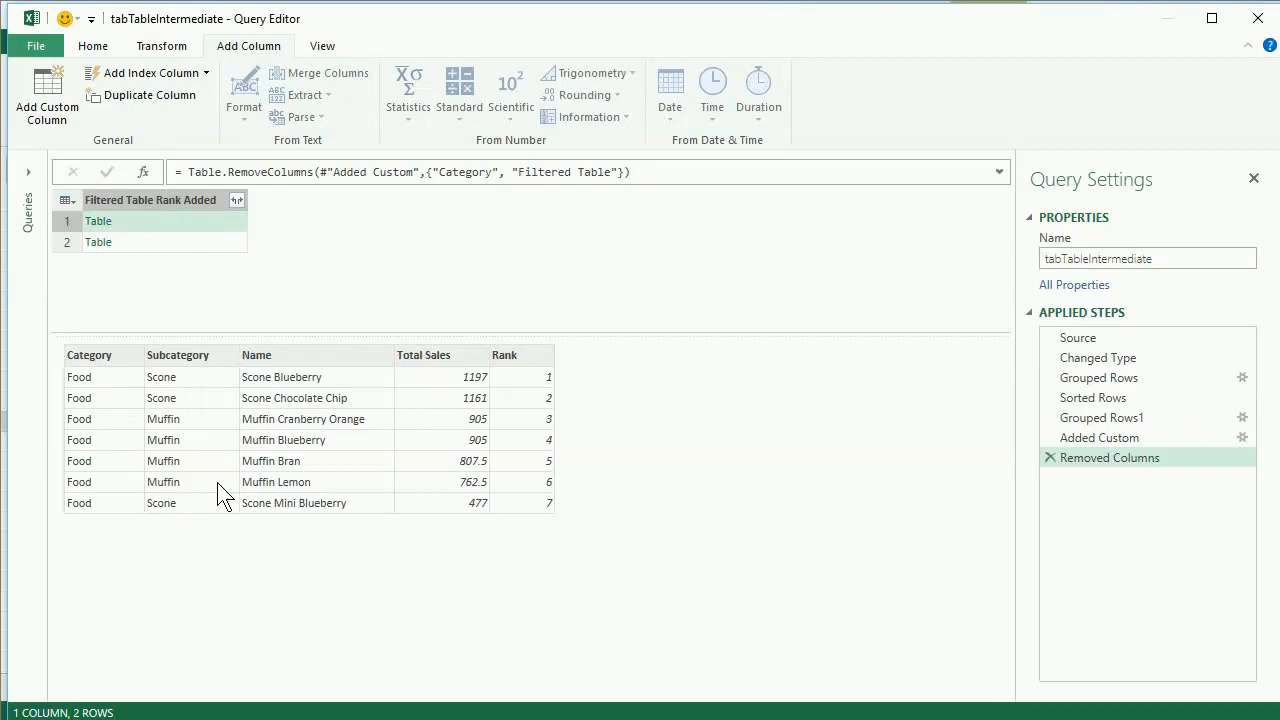
click(185, 244)
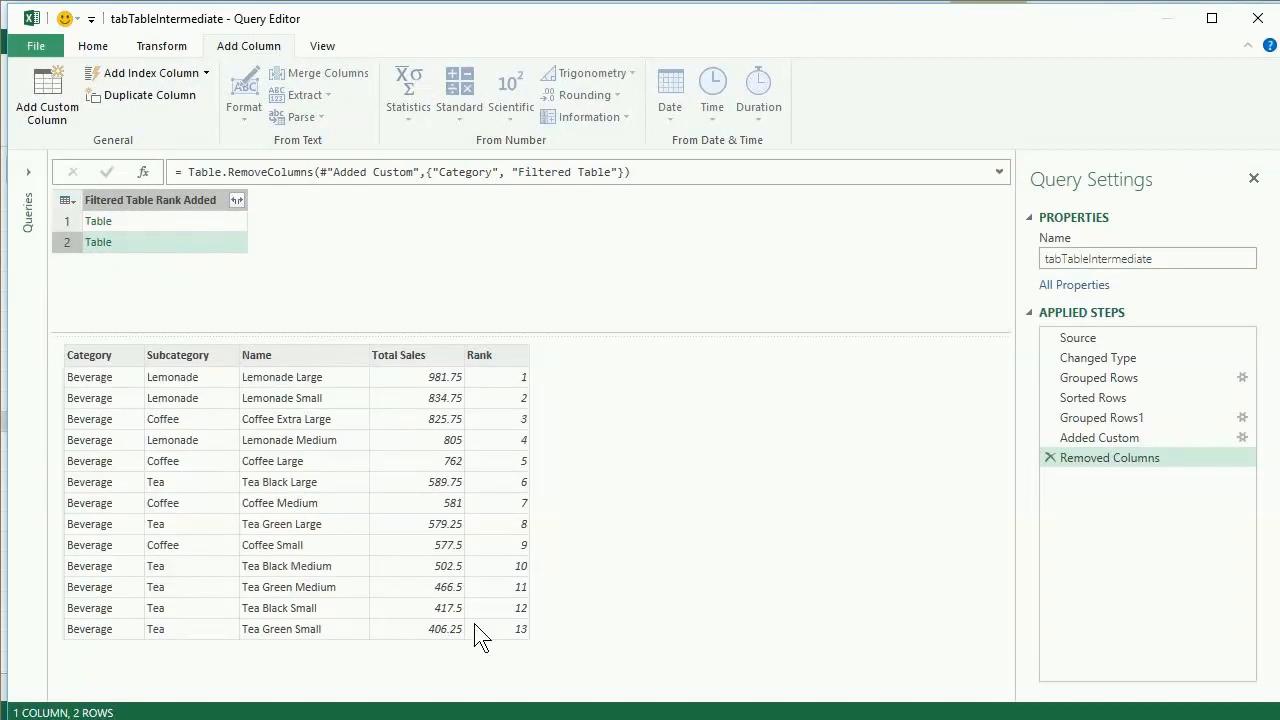
- Expand Filtered Table Rank Added into all its columns, Category, Subcategory, Name, Total Sales and Rank, without the original column name as prefix
click(236, 202)
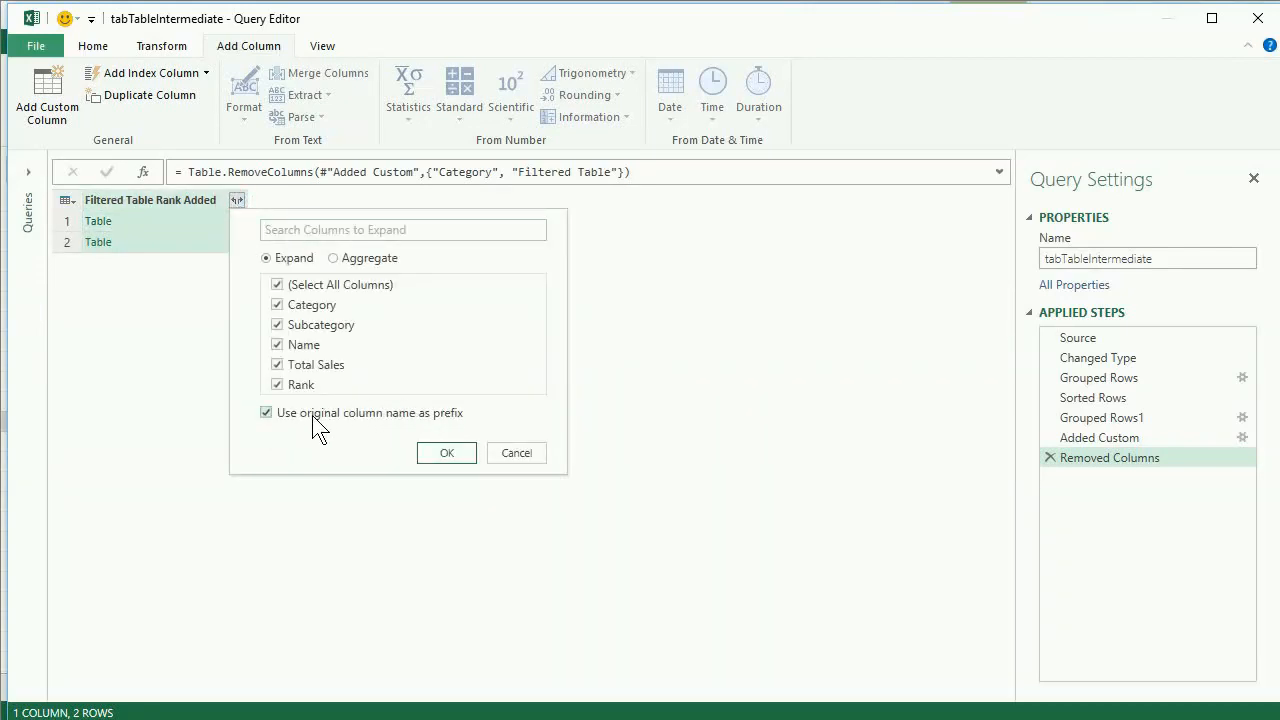
click(265, 412)
click(447, 455)
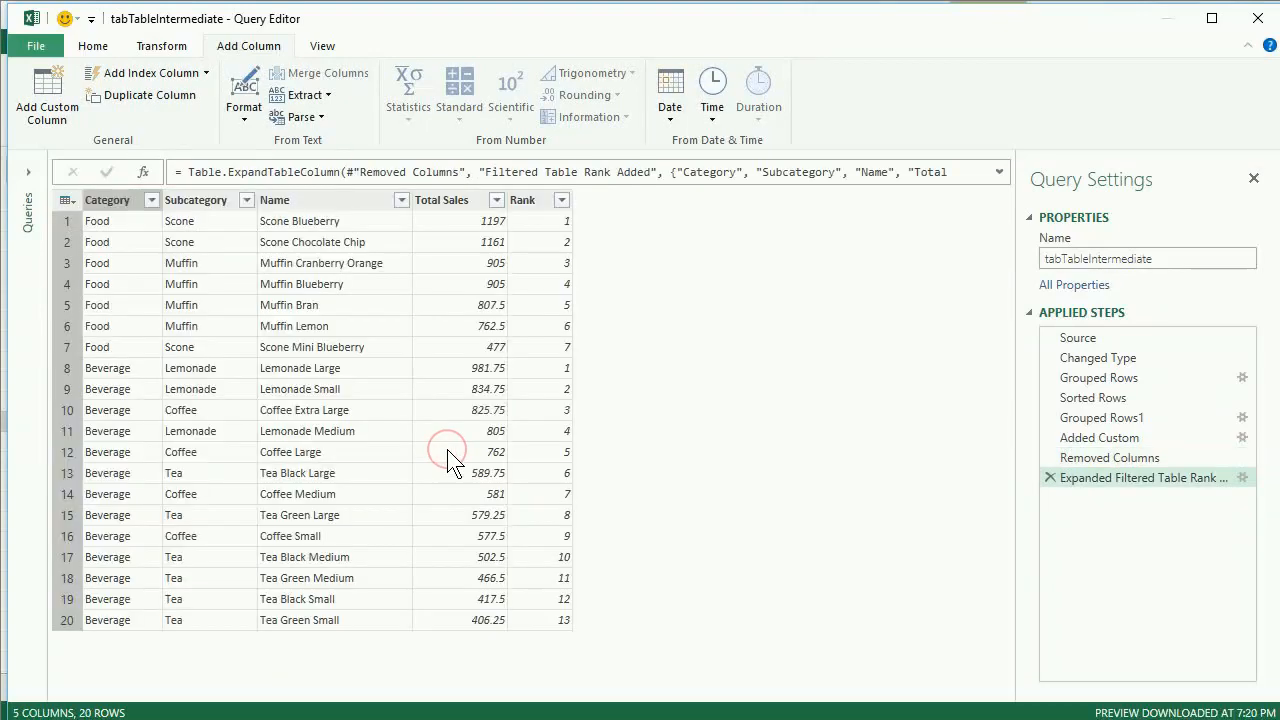